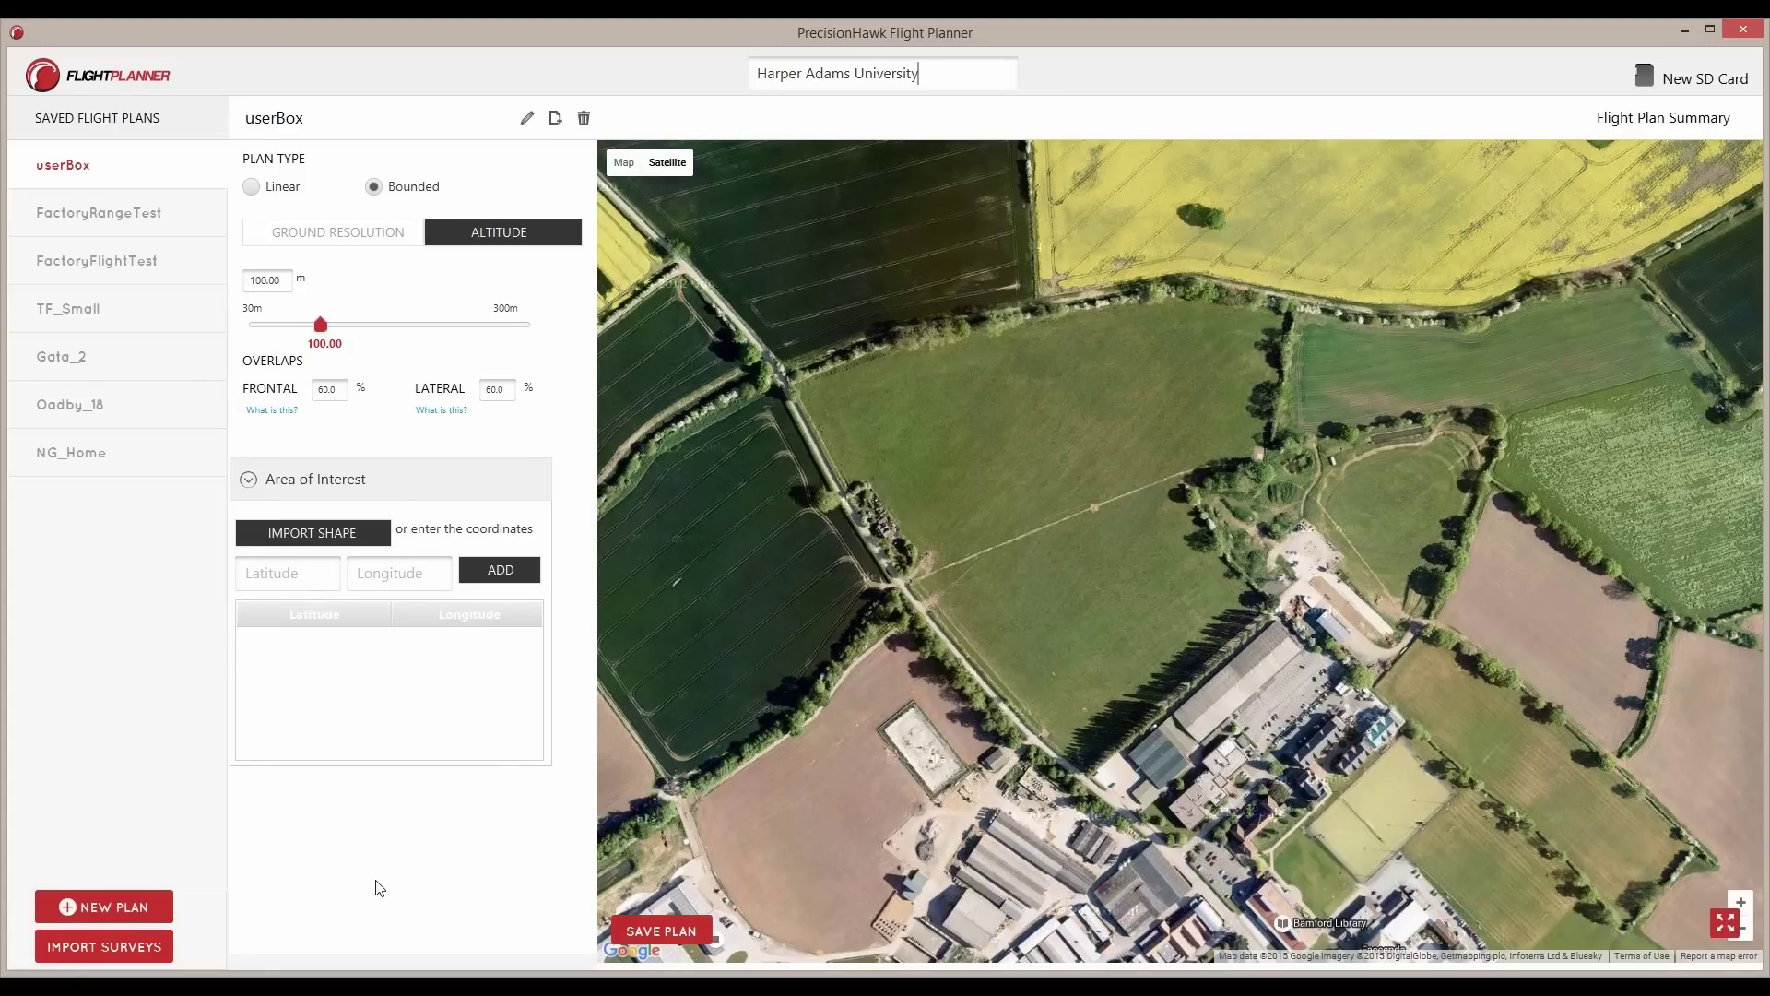
# - Start a new flight plan and save it under the name 'Harper_1'
pyautogui.click(126, 907)
pyautogui.click(814, 358)
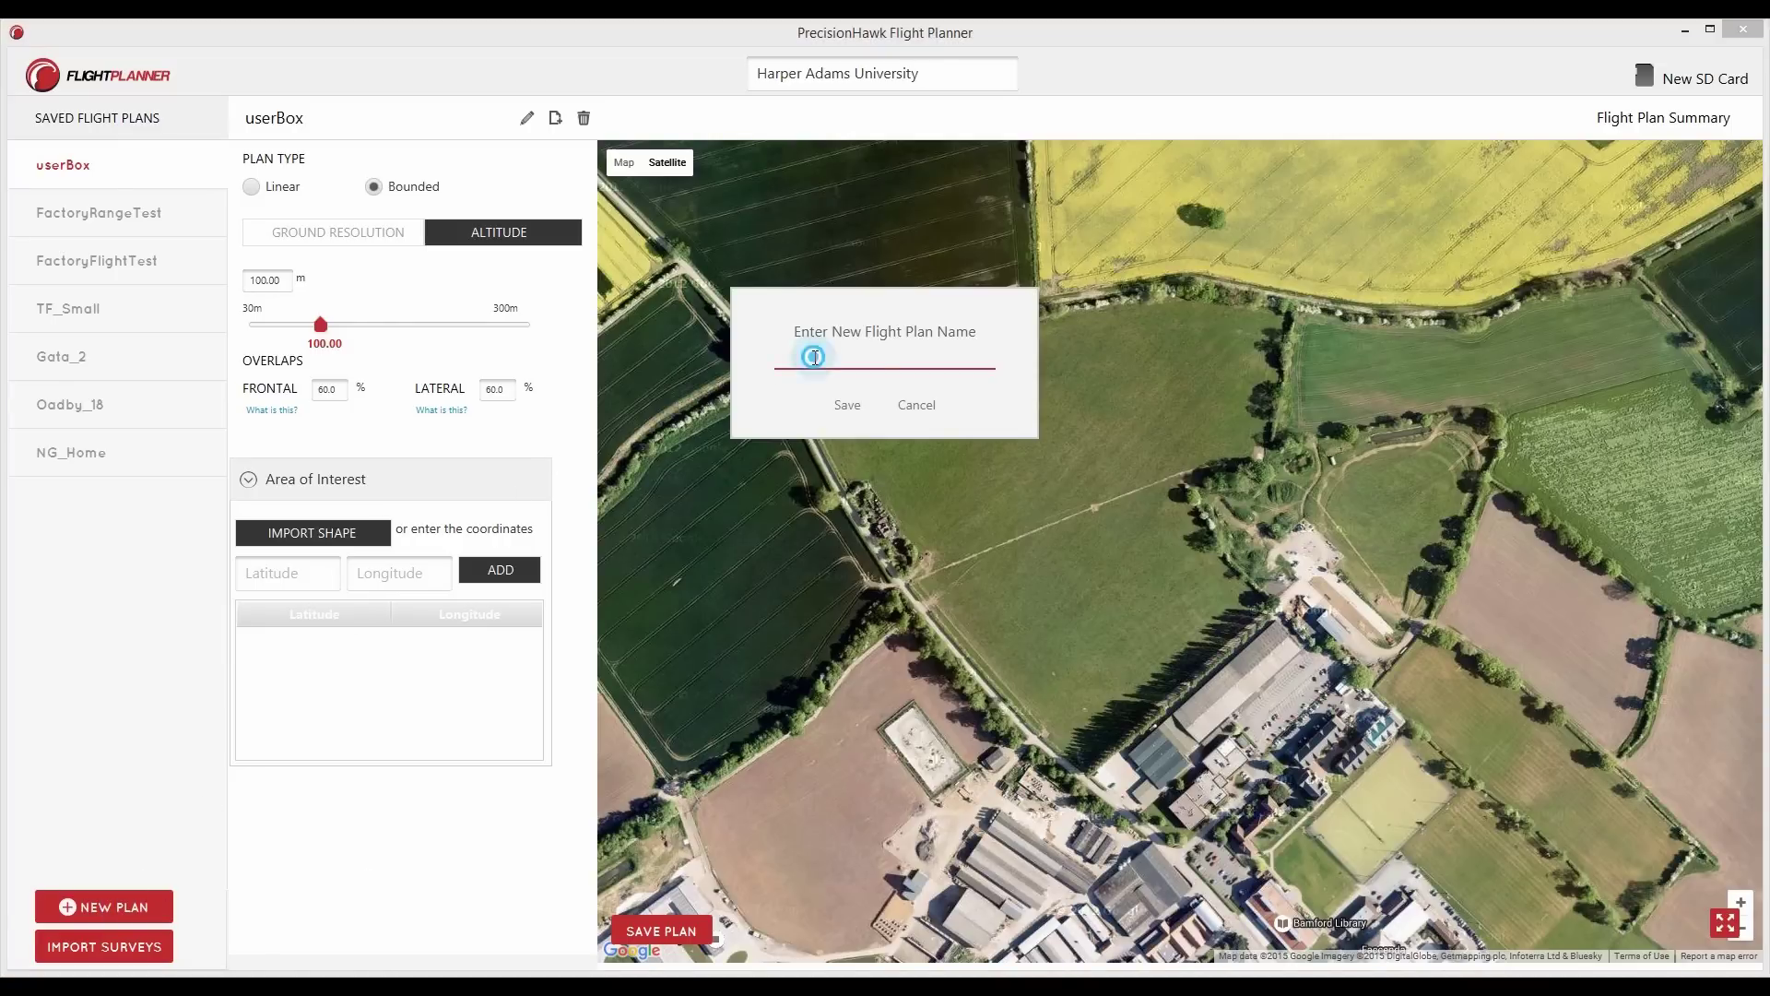
pyautogui.write('Harper_1')
pyautogui.click(841, 405)
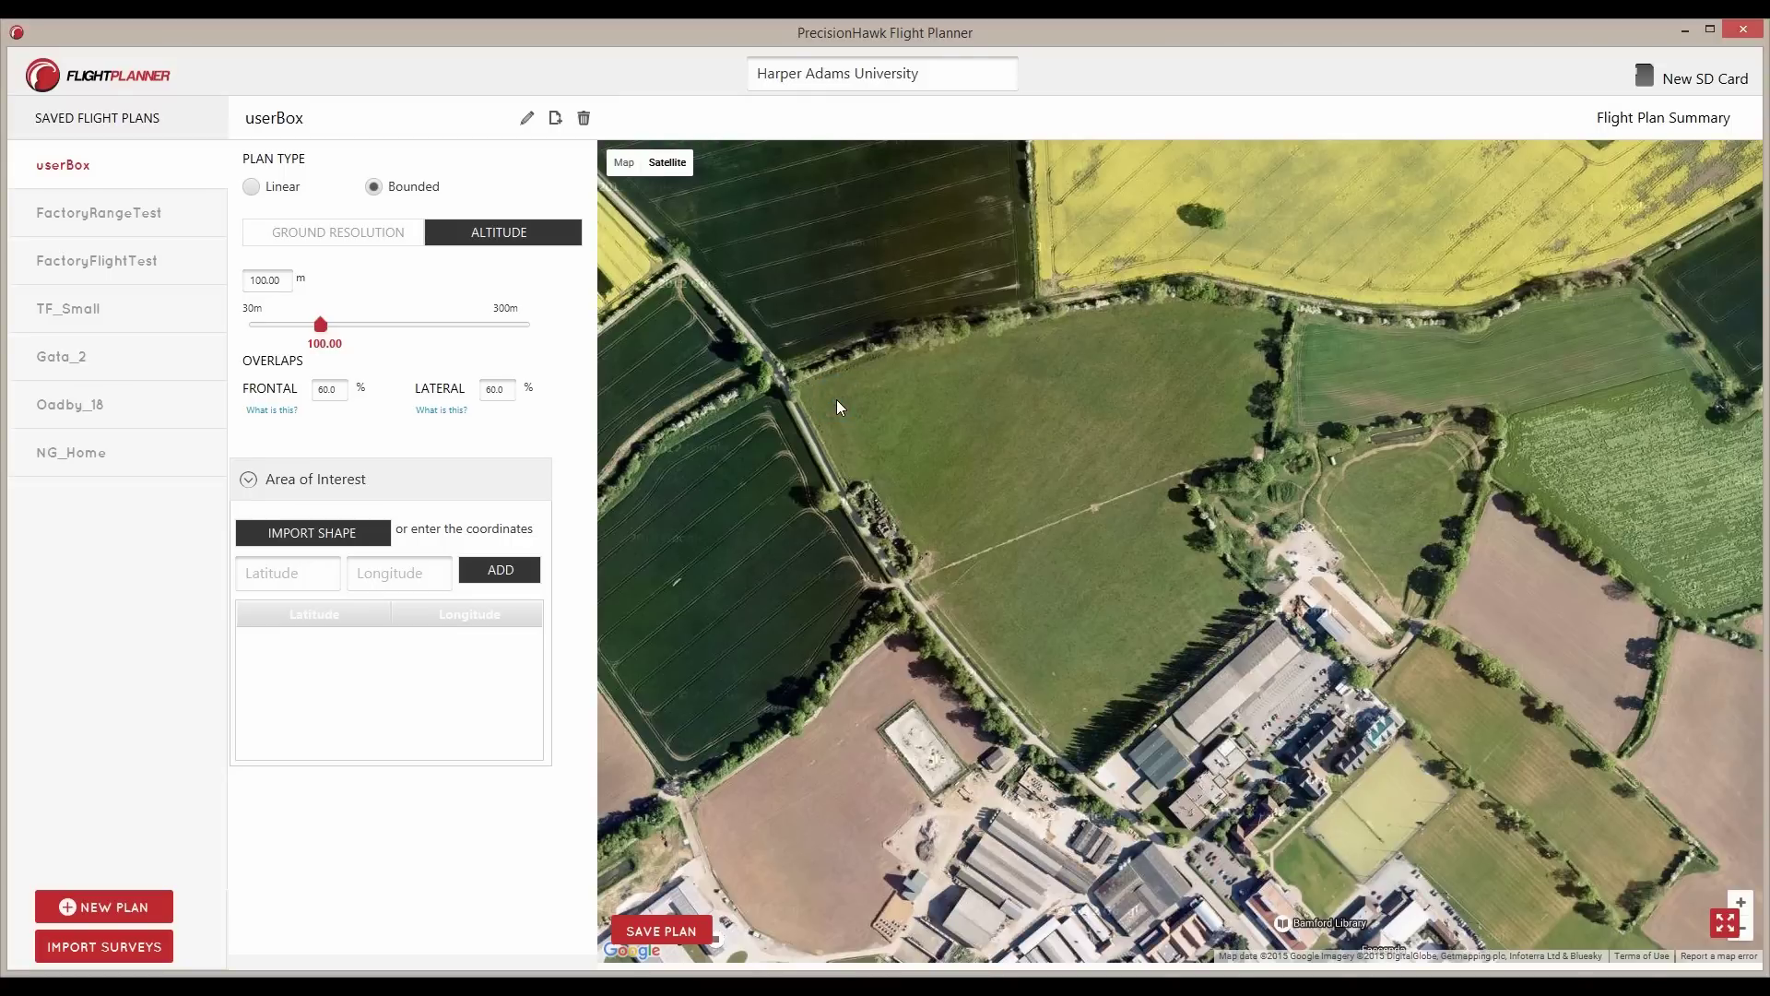
# - Outline the central field as a polygon, raise its top edge, and view the 29.65-acre summary
pyautogui.click(748, 354)
pyautogui.click(898, 628)
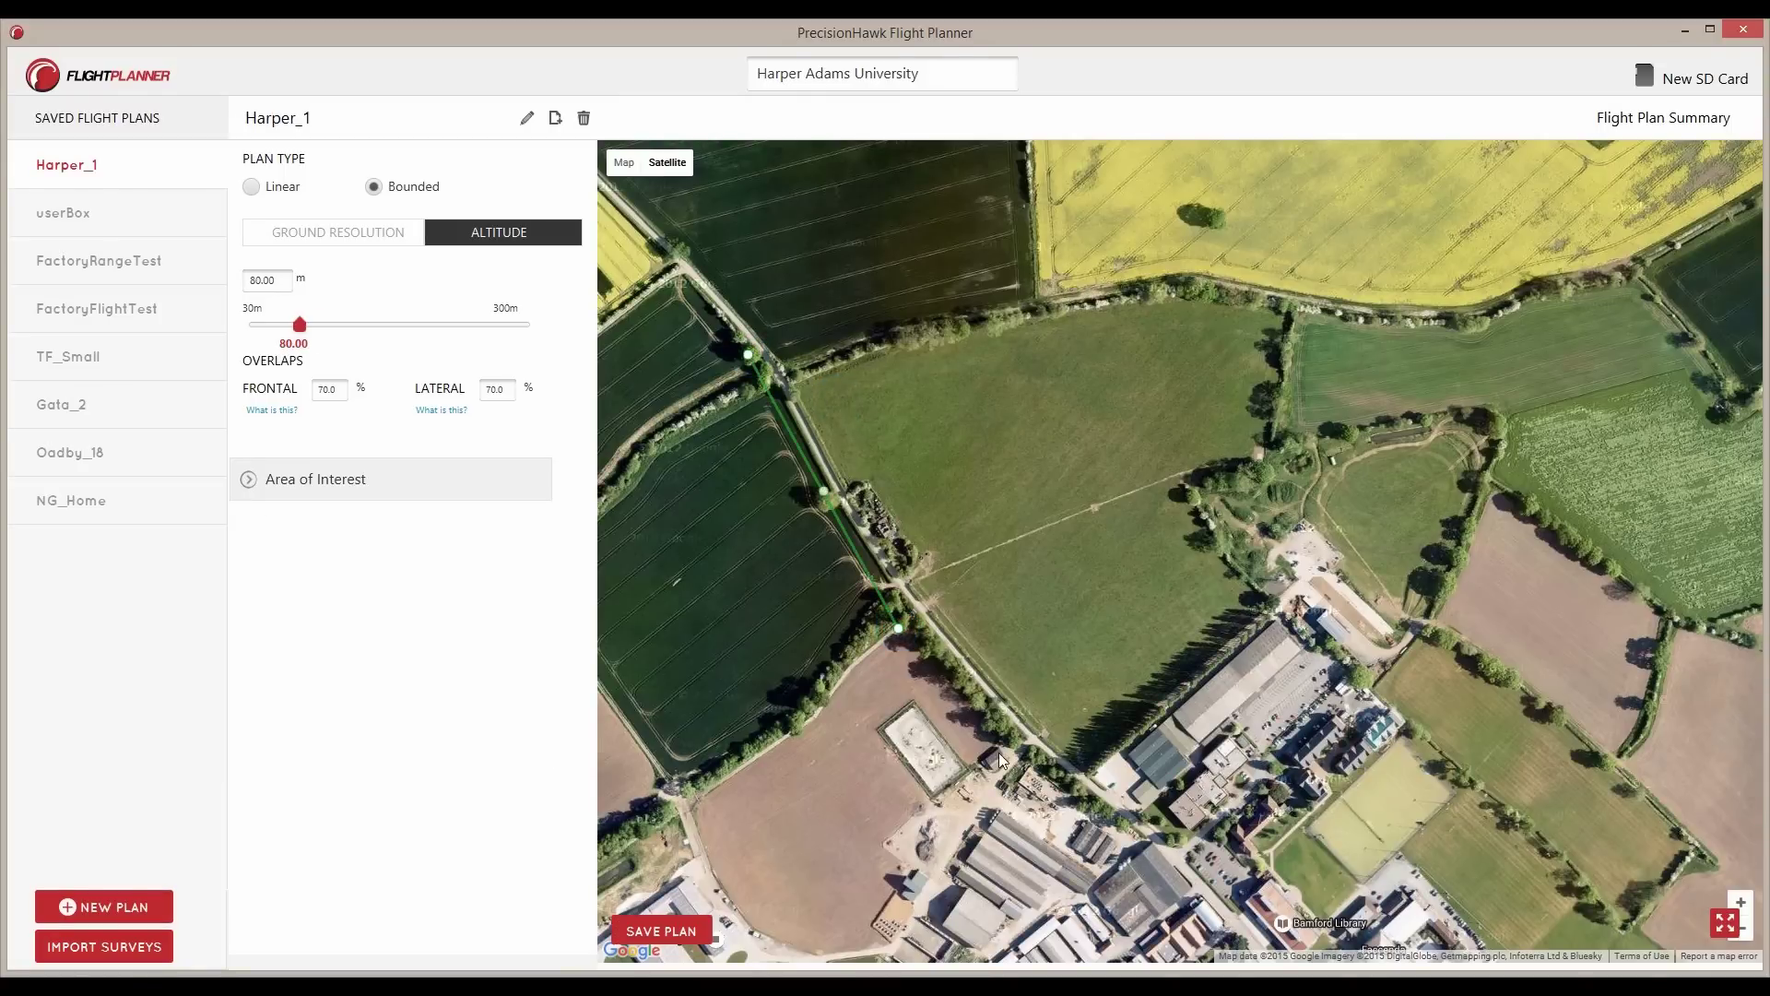
pyautogui.click(1079, 794)
pyautogui.click(1289, 627)
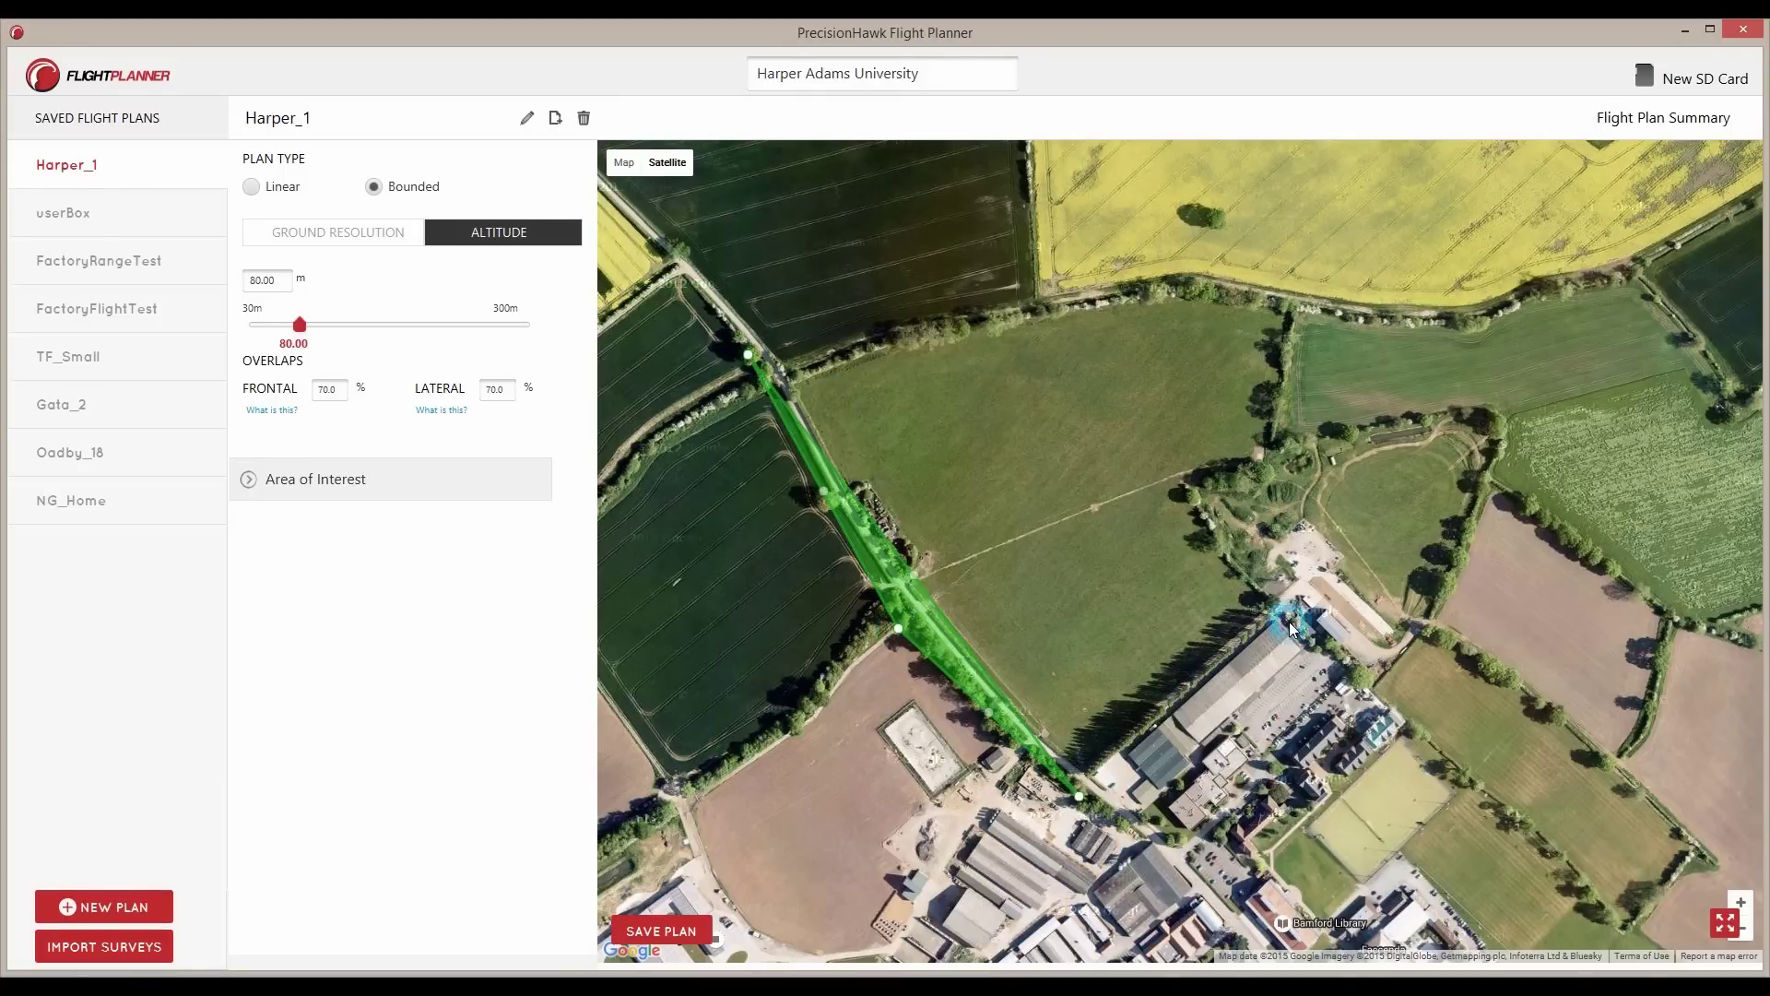
pyautogui.click(1315, 290)
pyautogui.click(1035, 318)
pyautogui.moveTo(1040, 310); pyautogui.dragTo(1048, 271)
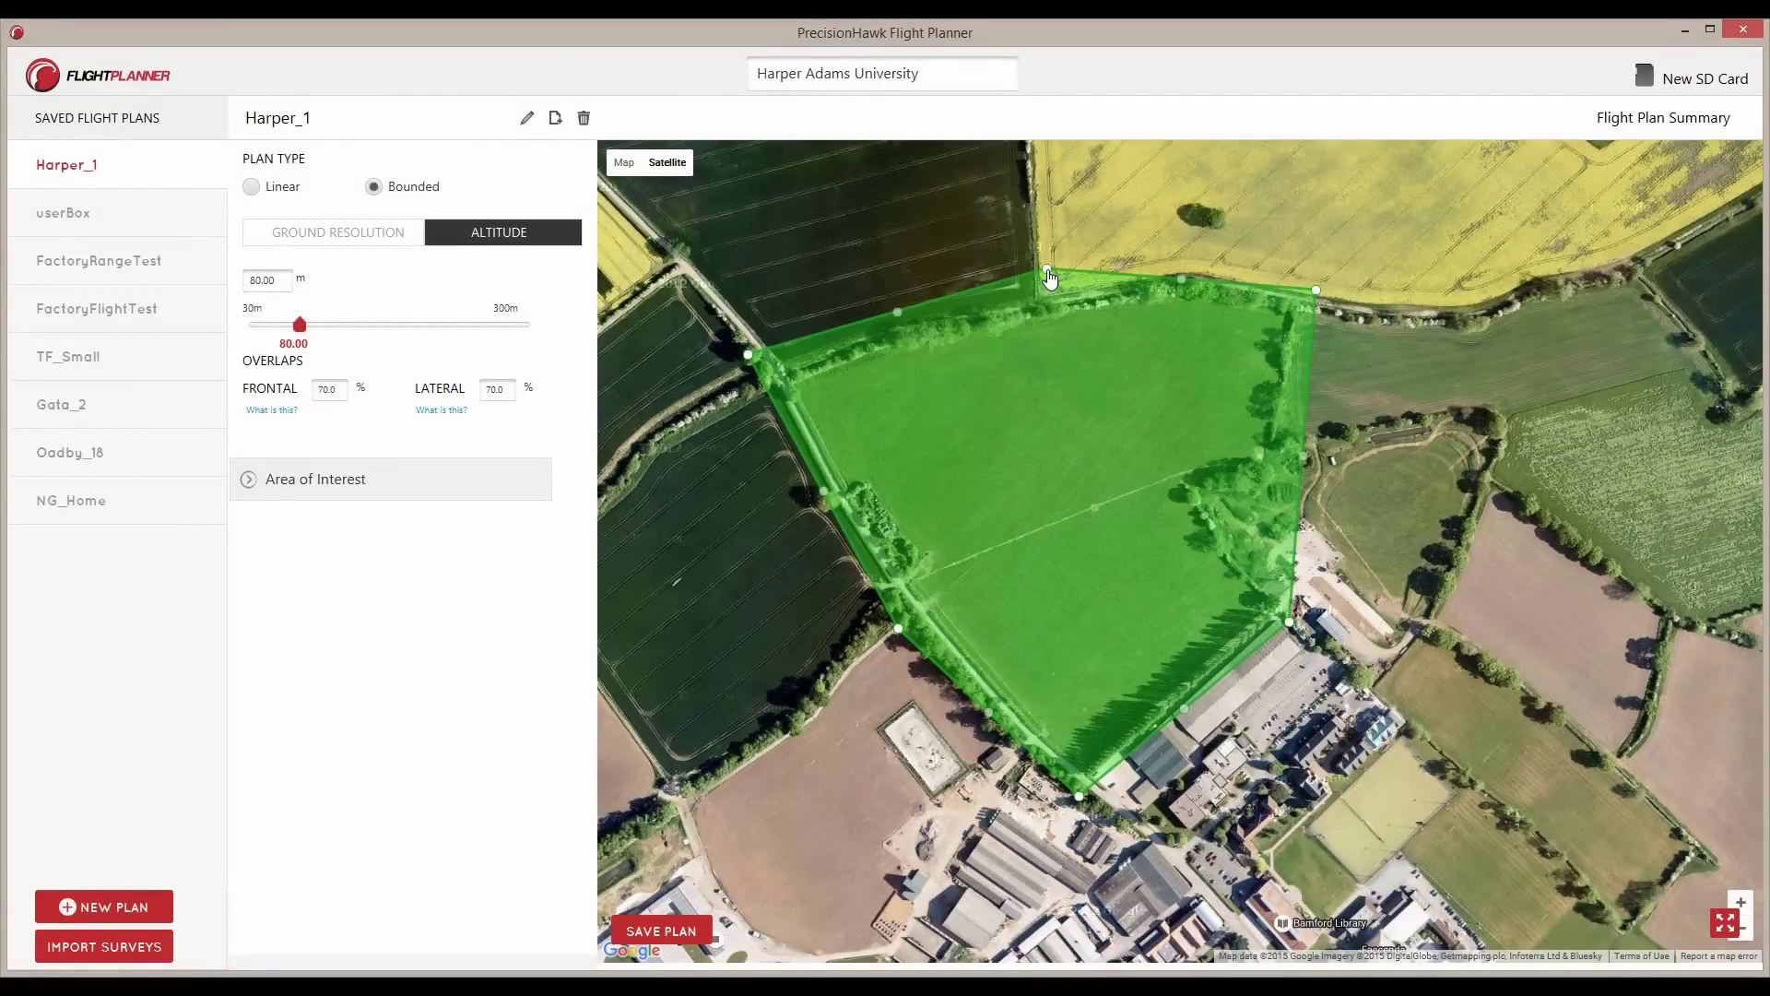
pyautogui.click(1611, 118)
pyautogui.moveTo(1516, 363); pyautogui.dragTo(1098, 395)
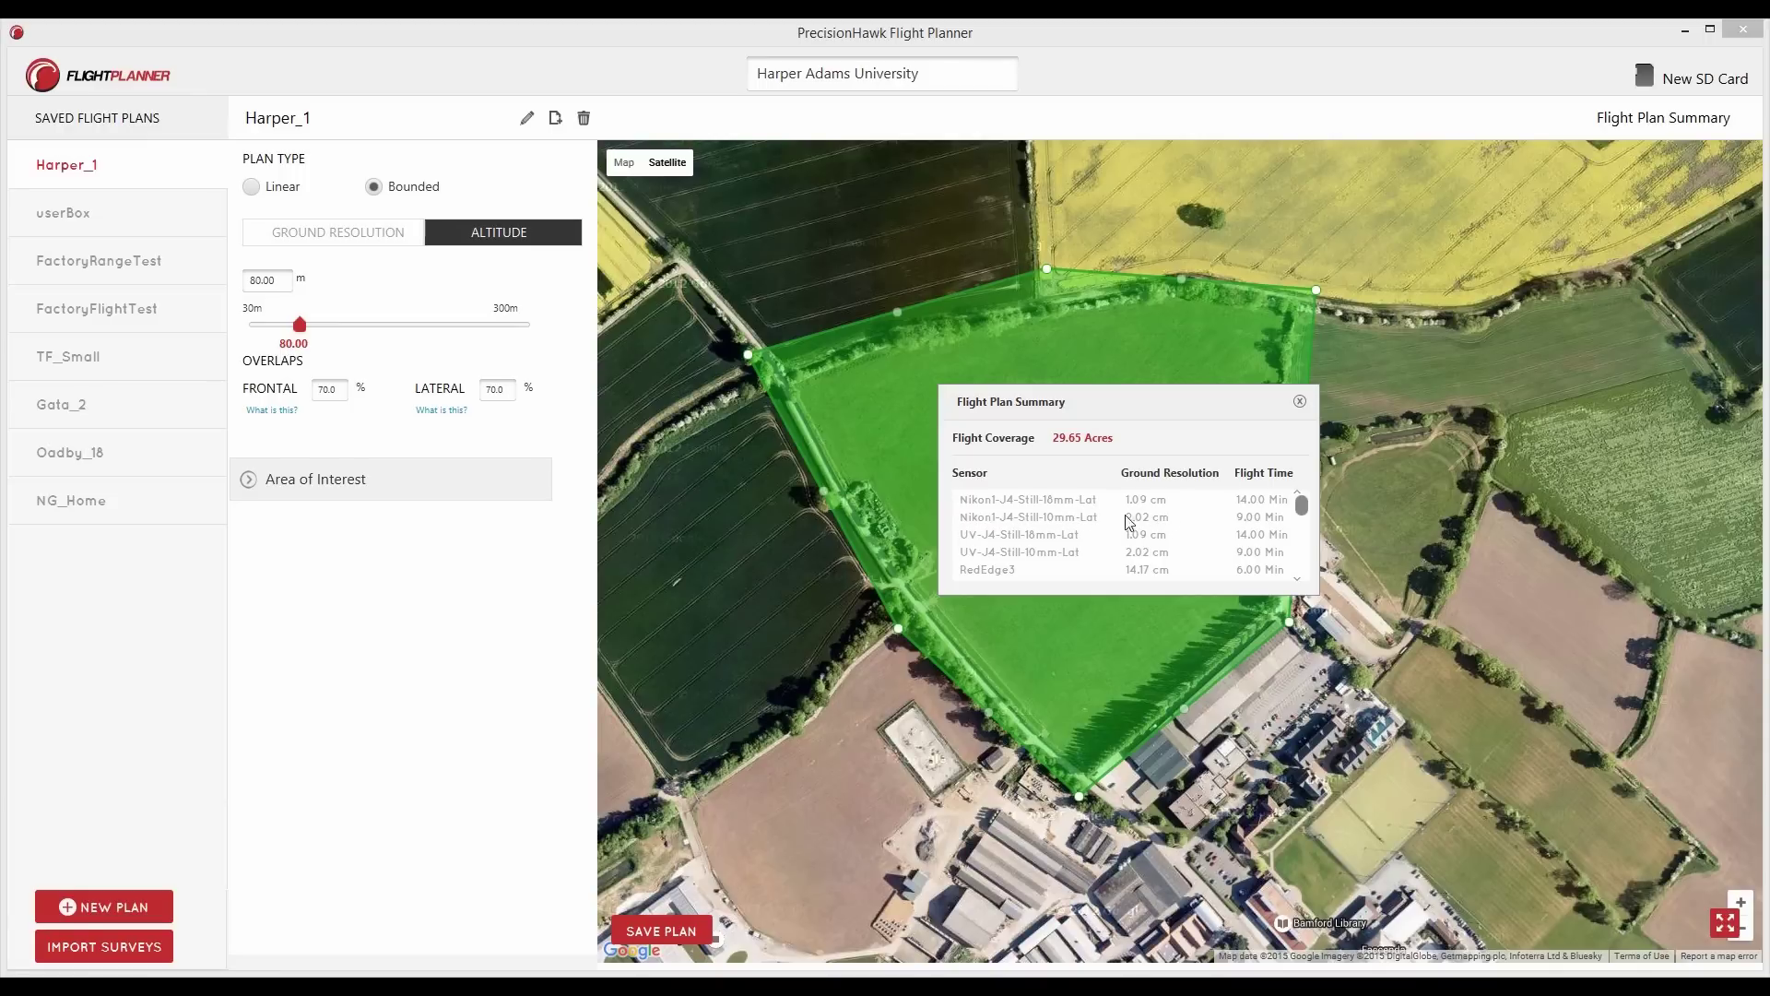
# - Close the flight summary and save the Harper_1 plan, confirming with Yes
pyautogui.click(1300, 404)
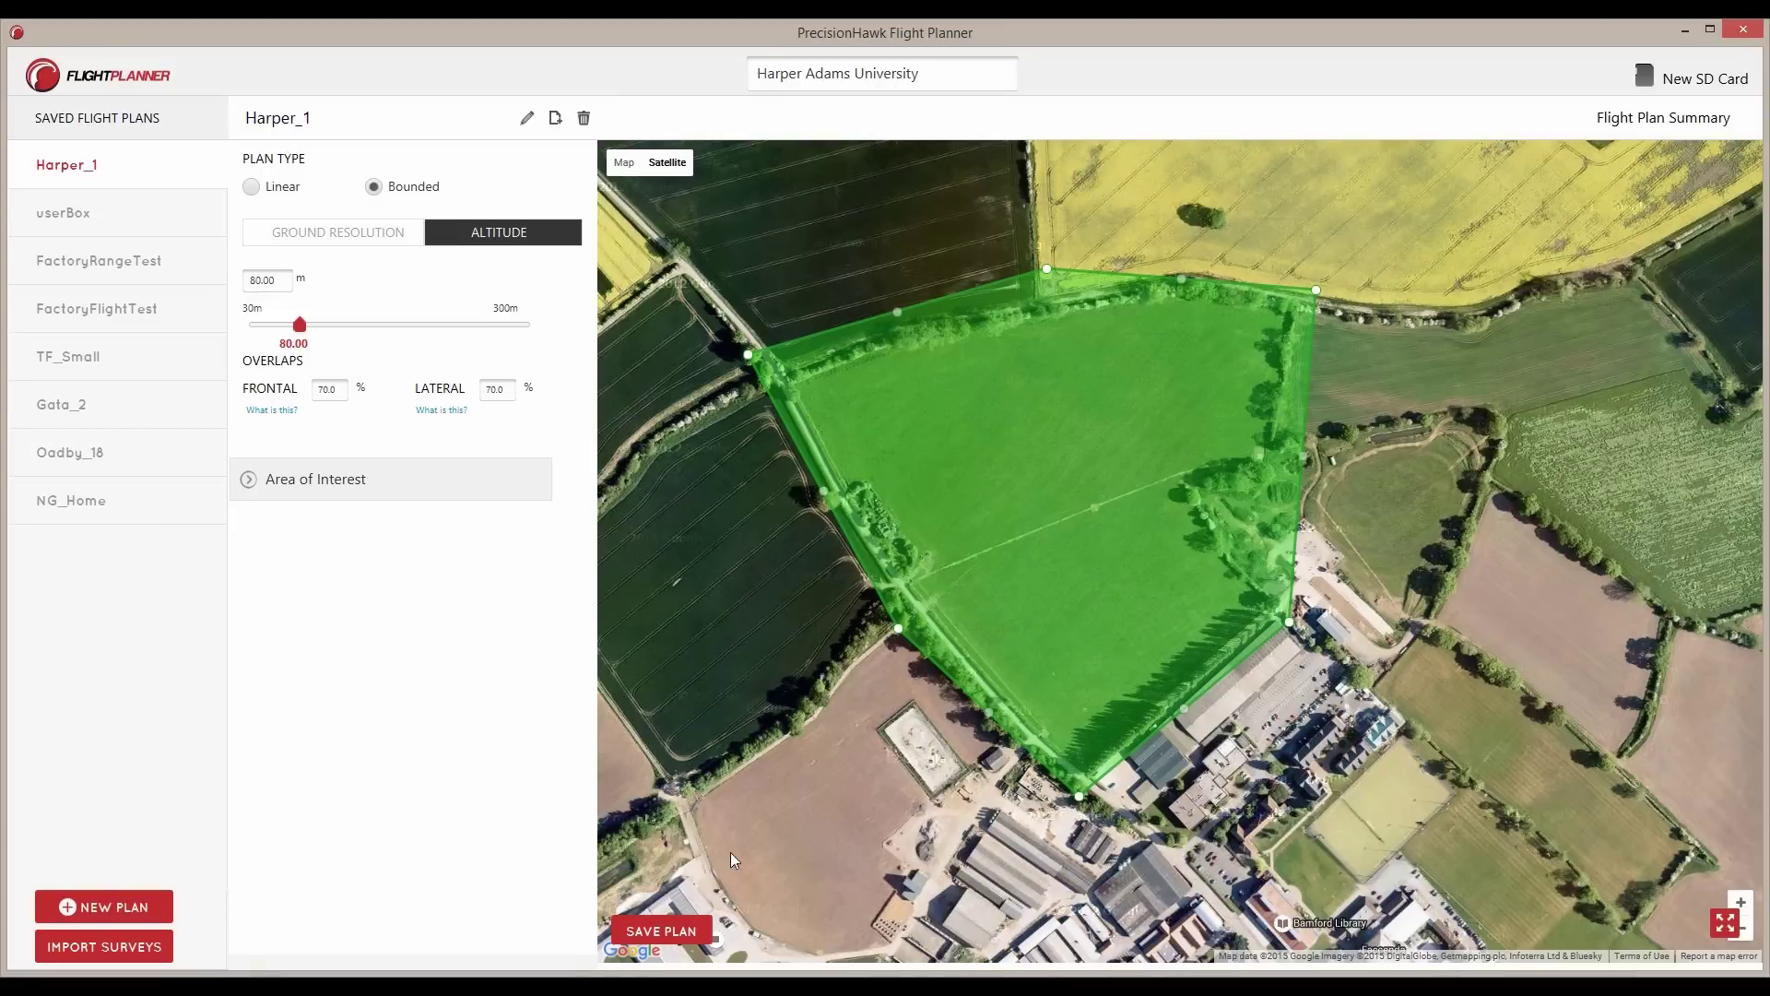
pyautogui.click(651, 934)
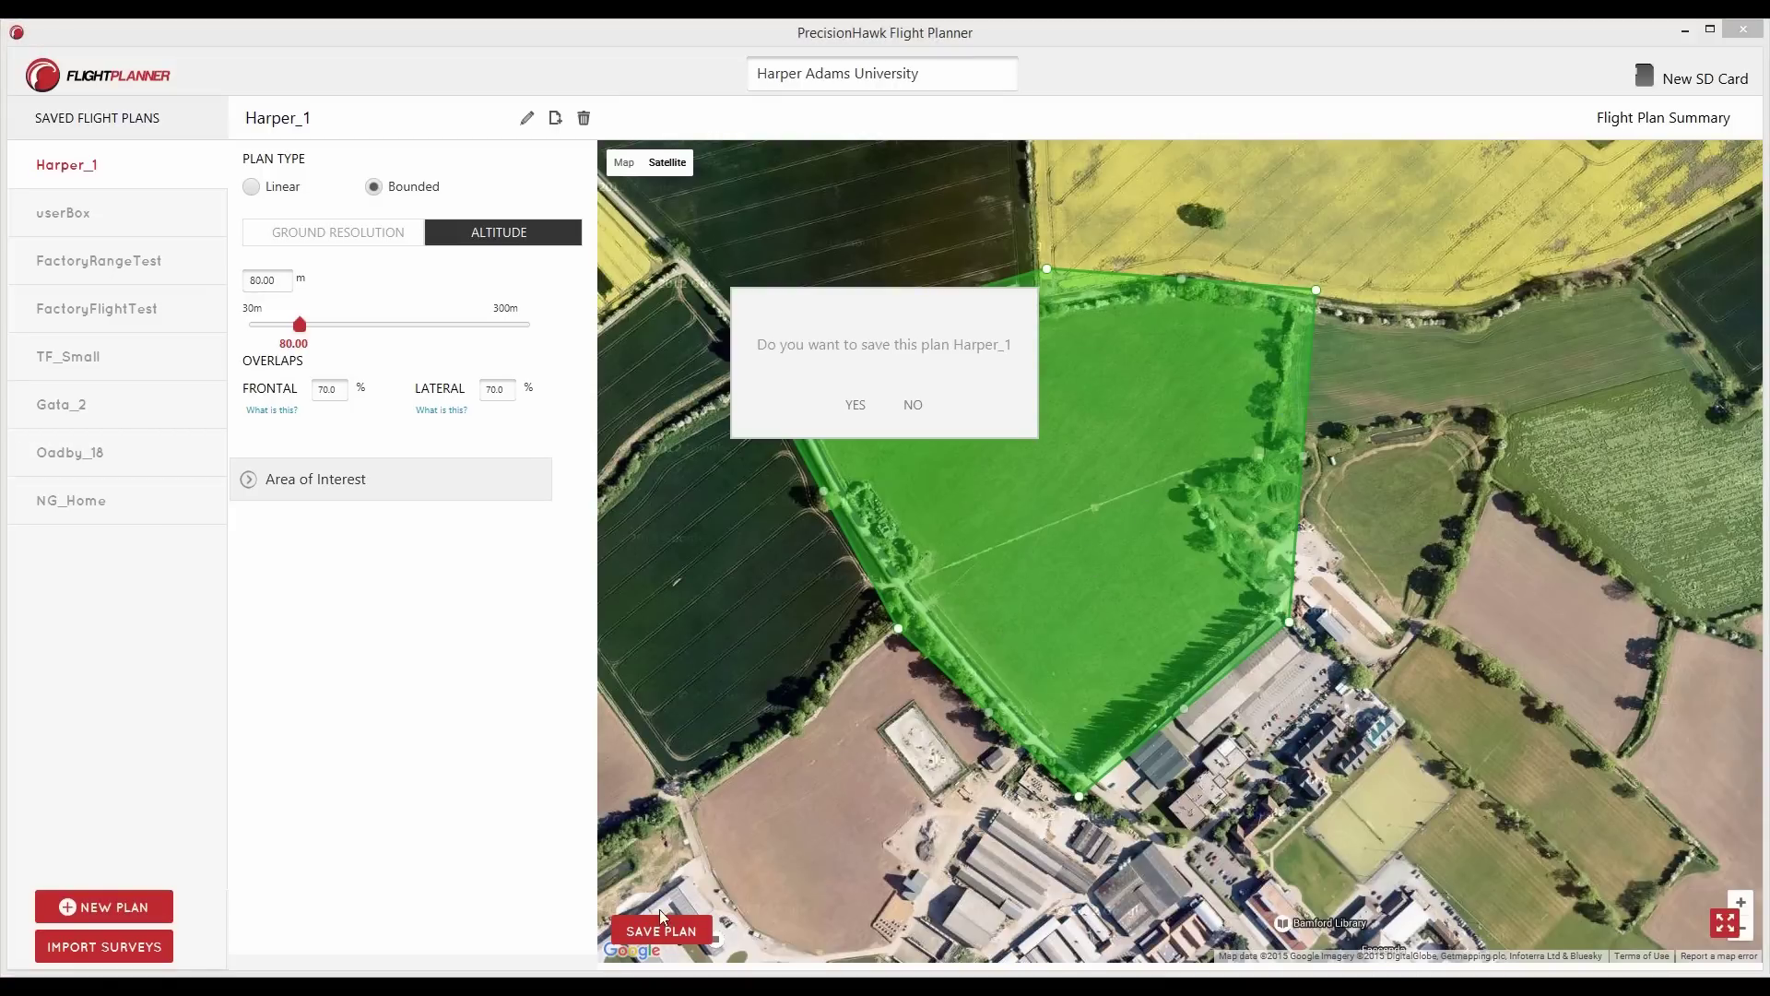
pyautogui.click(857, 405)
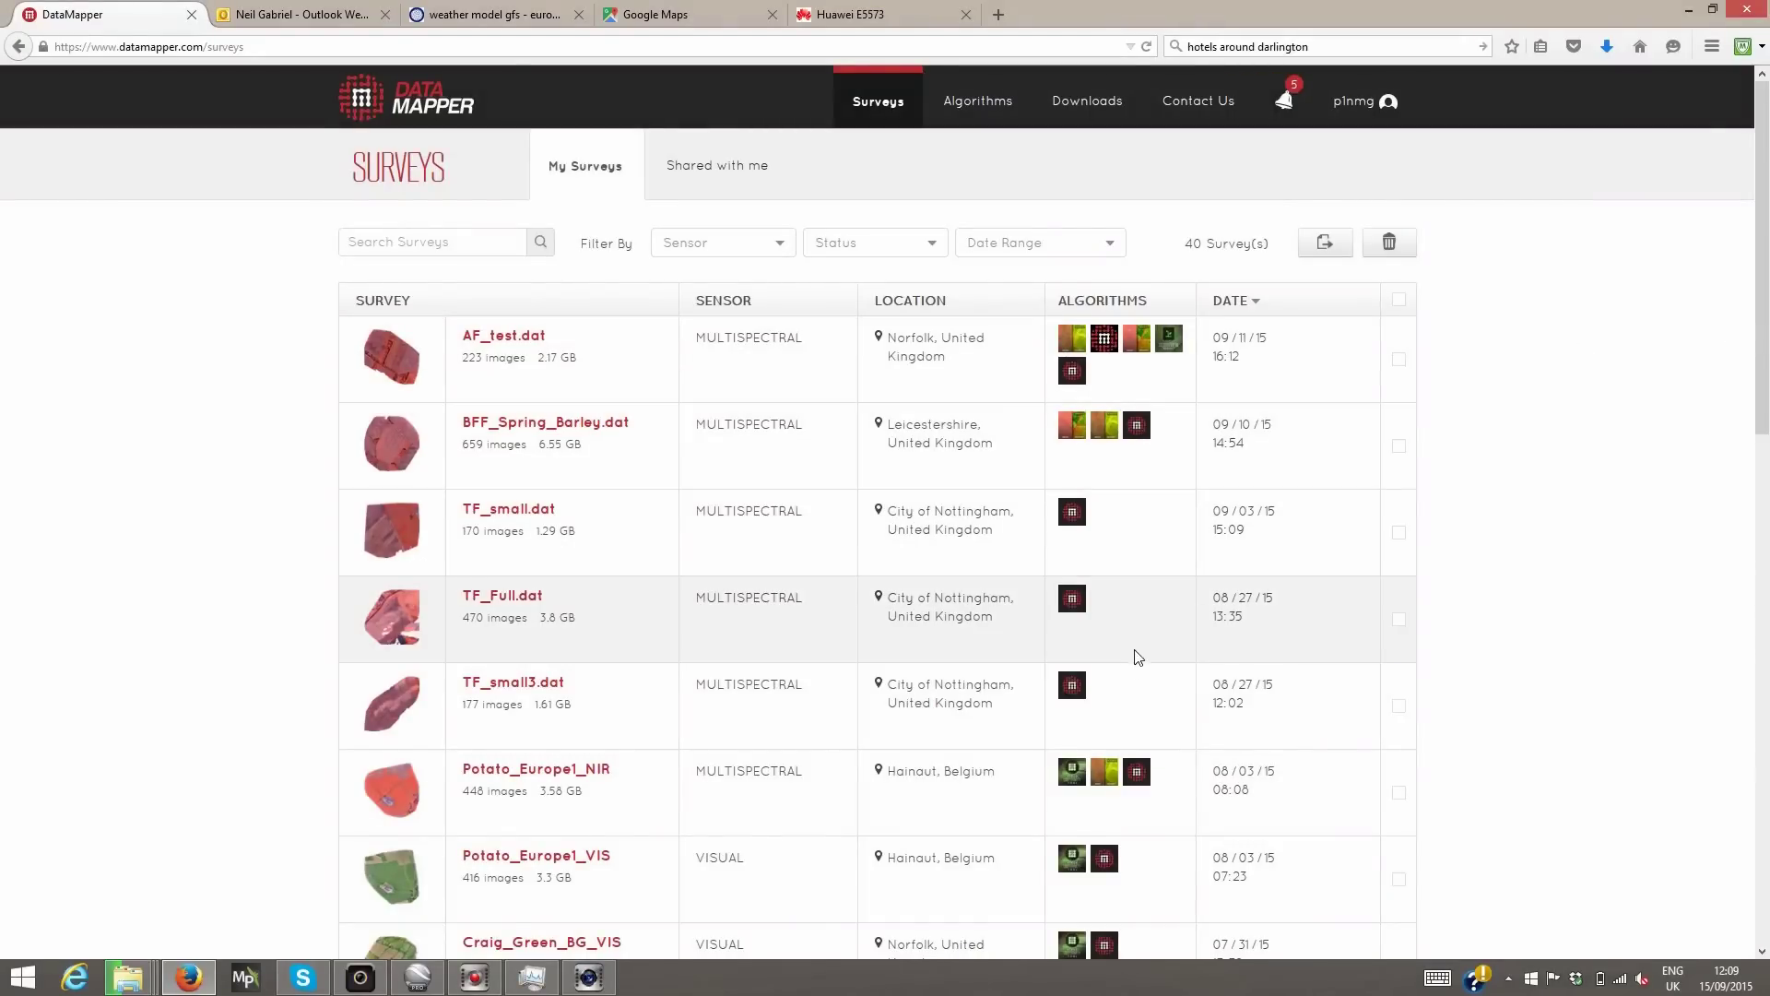
# - Open THISTLE_SEARCH_NIR and step the orthomosaic overlay opacity through 30%, 60% to 100%
pyautogui.moveTo(1762, 392); pyautogui.dragTo(1763, 653)
pyautogui.click(541, 500)
pyautogui.click(1316, 232)
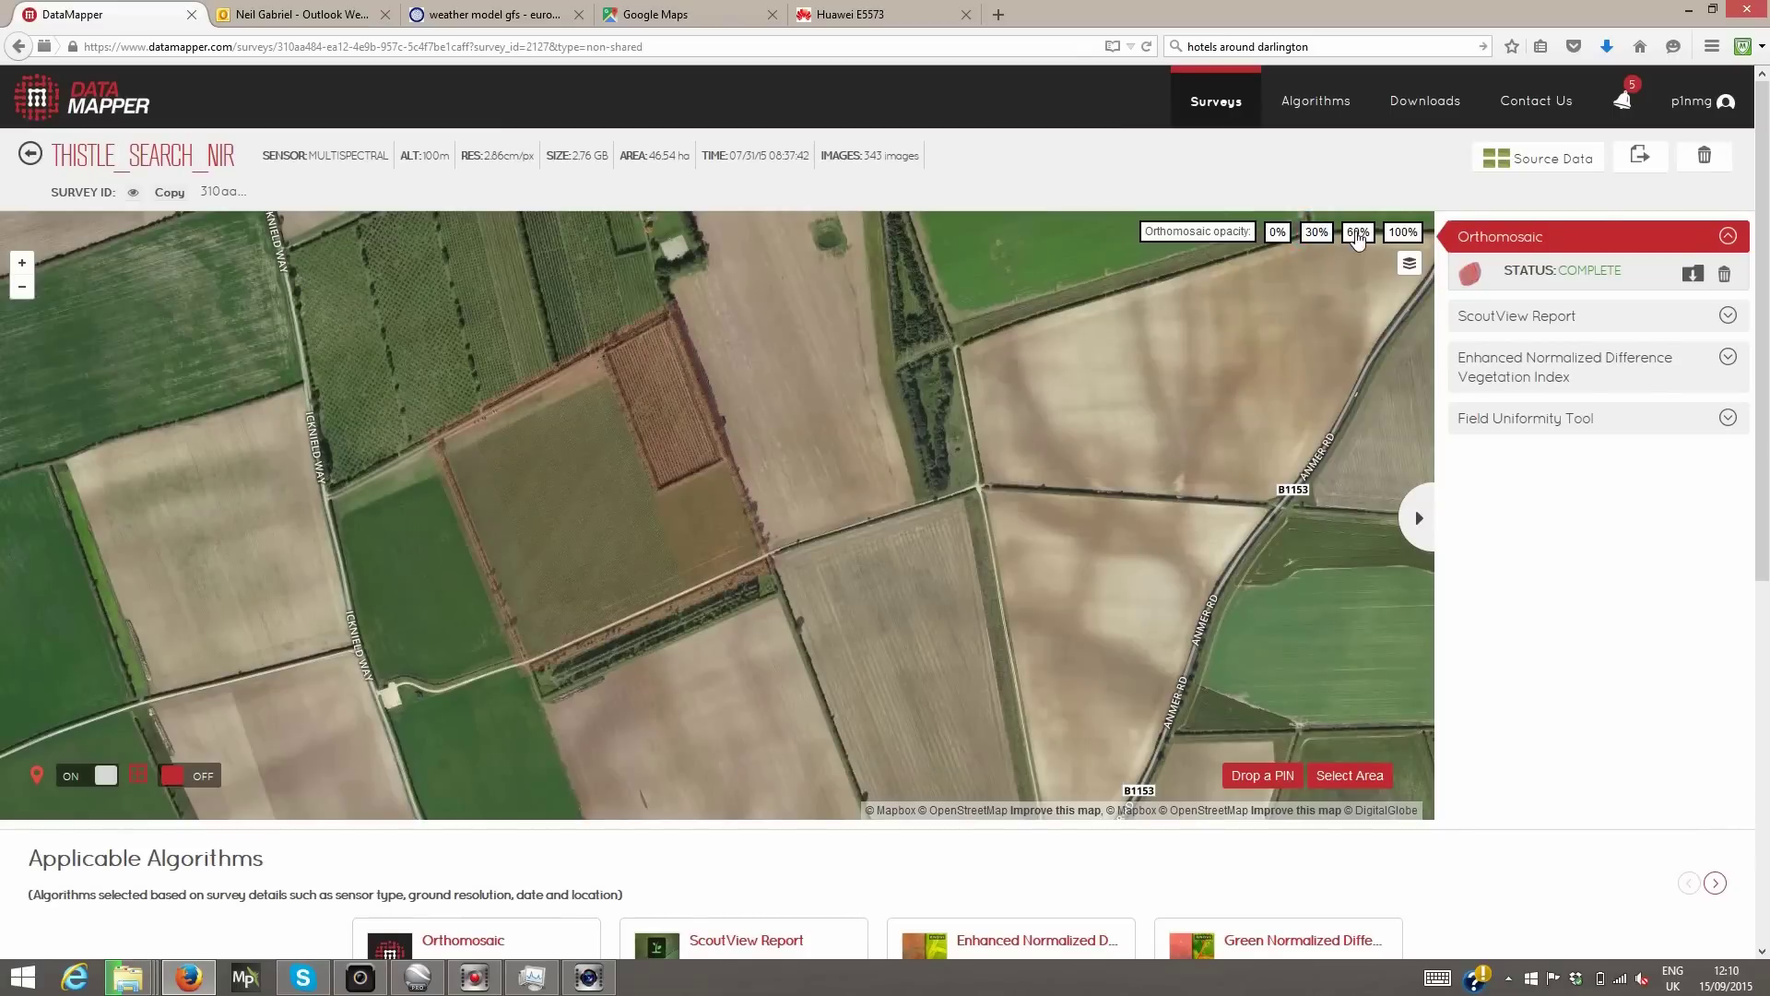
pyautogui.click(1357, 232)
pyautogui.click(1403, 233)
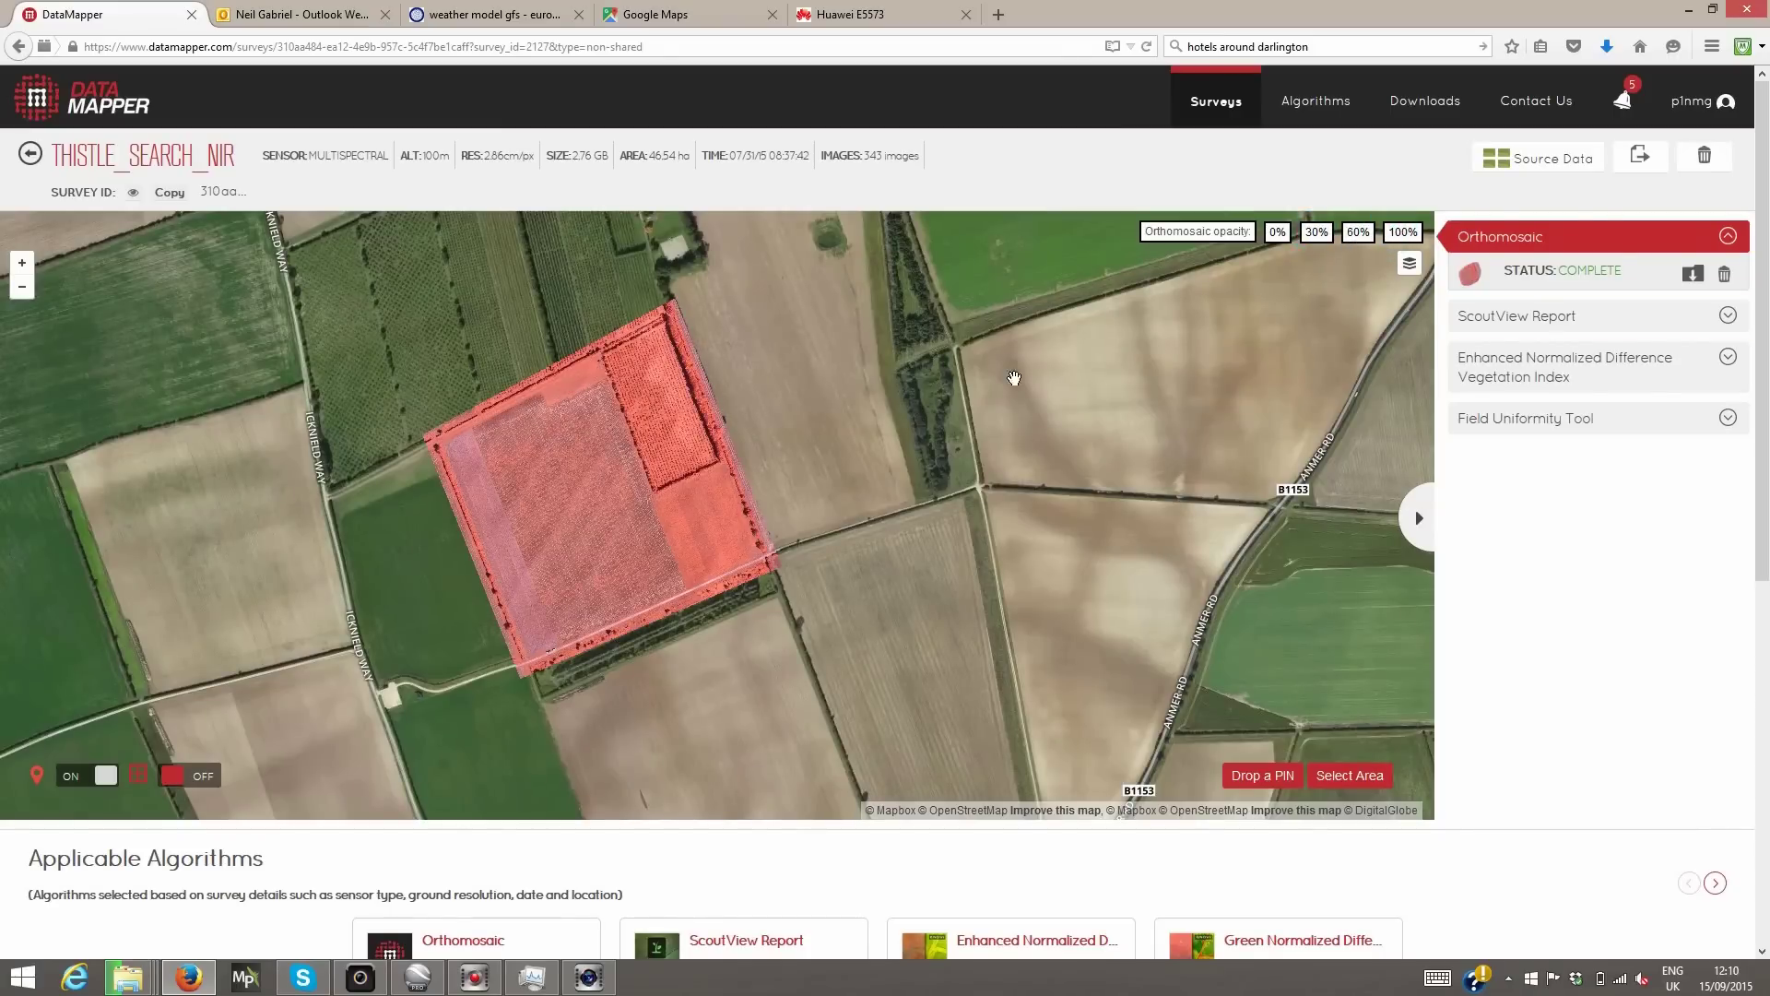
pyautogui.scroll(5, 623, 456)
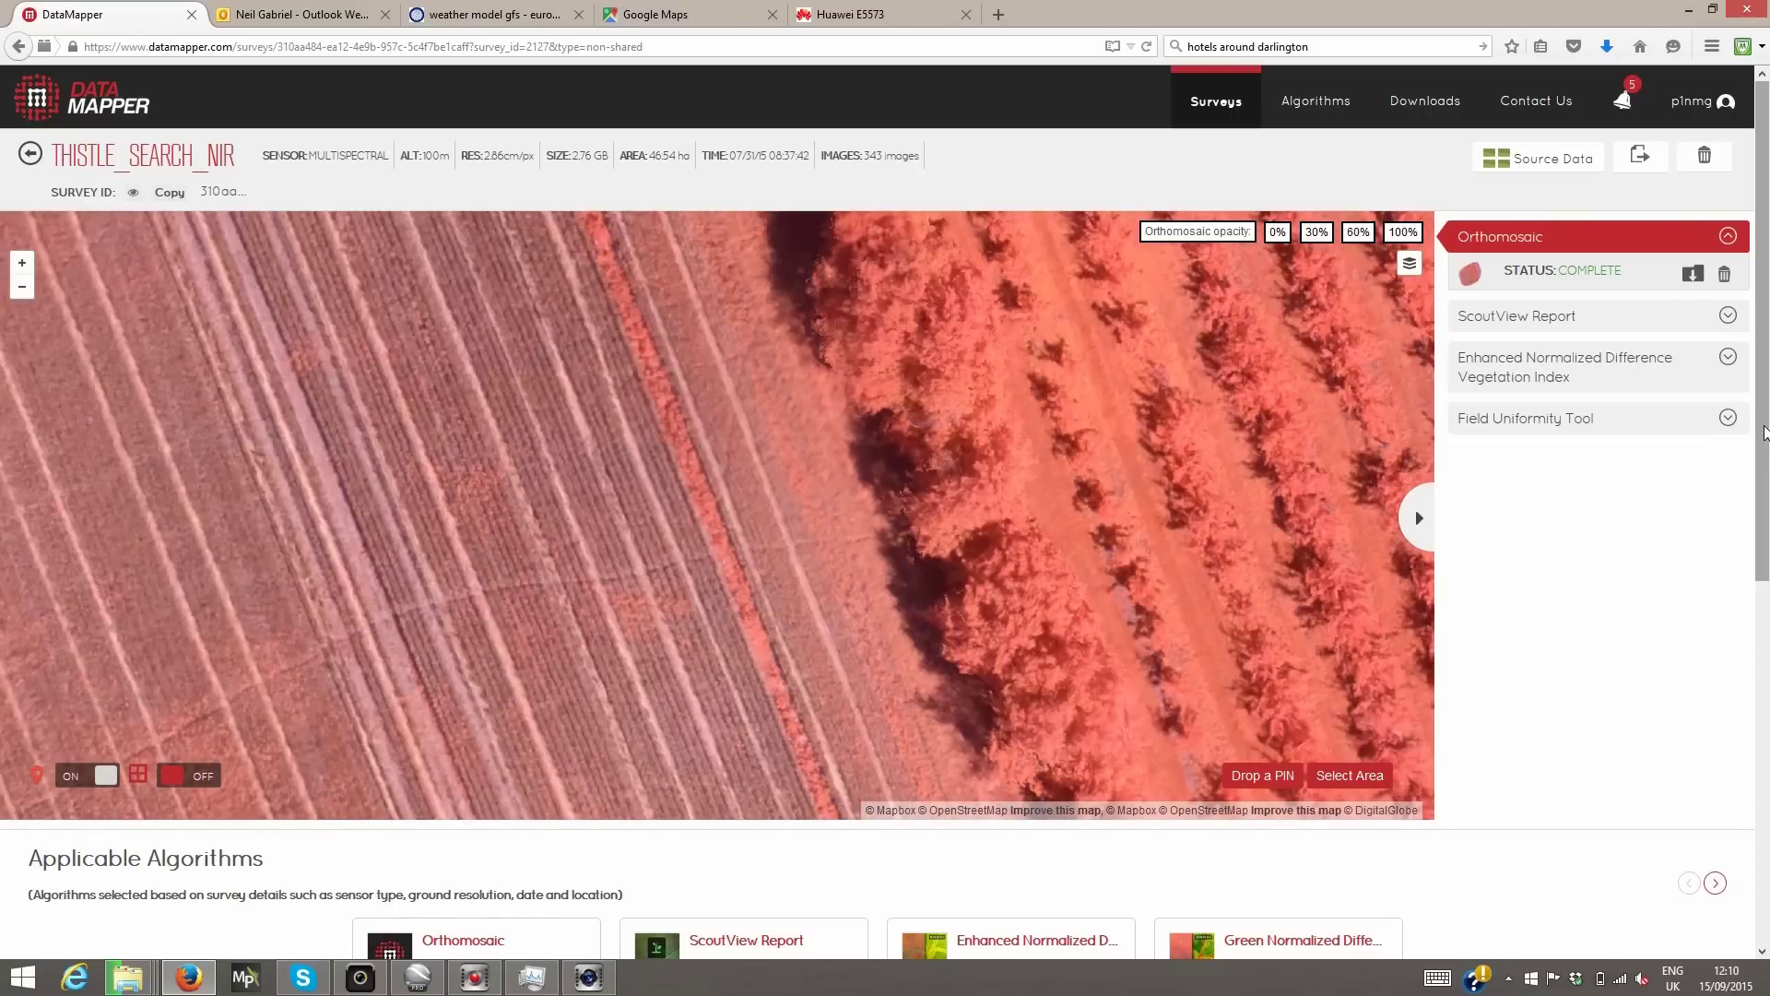
pyautogui.moveTo(1764, 433); pyautogui.dragTo(1750, 697)
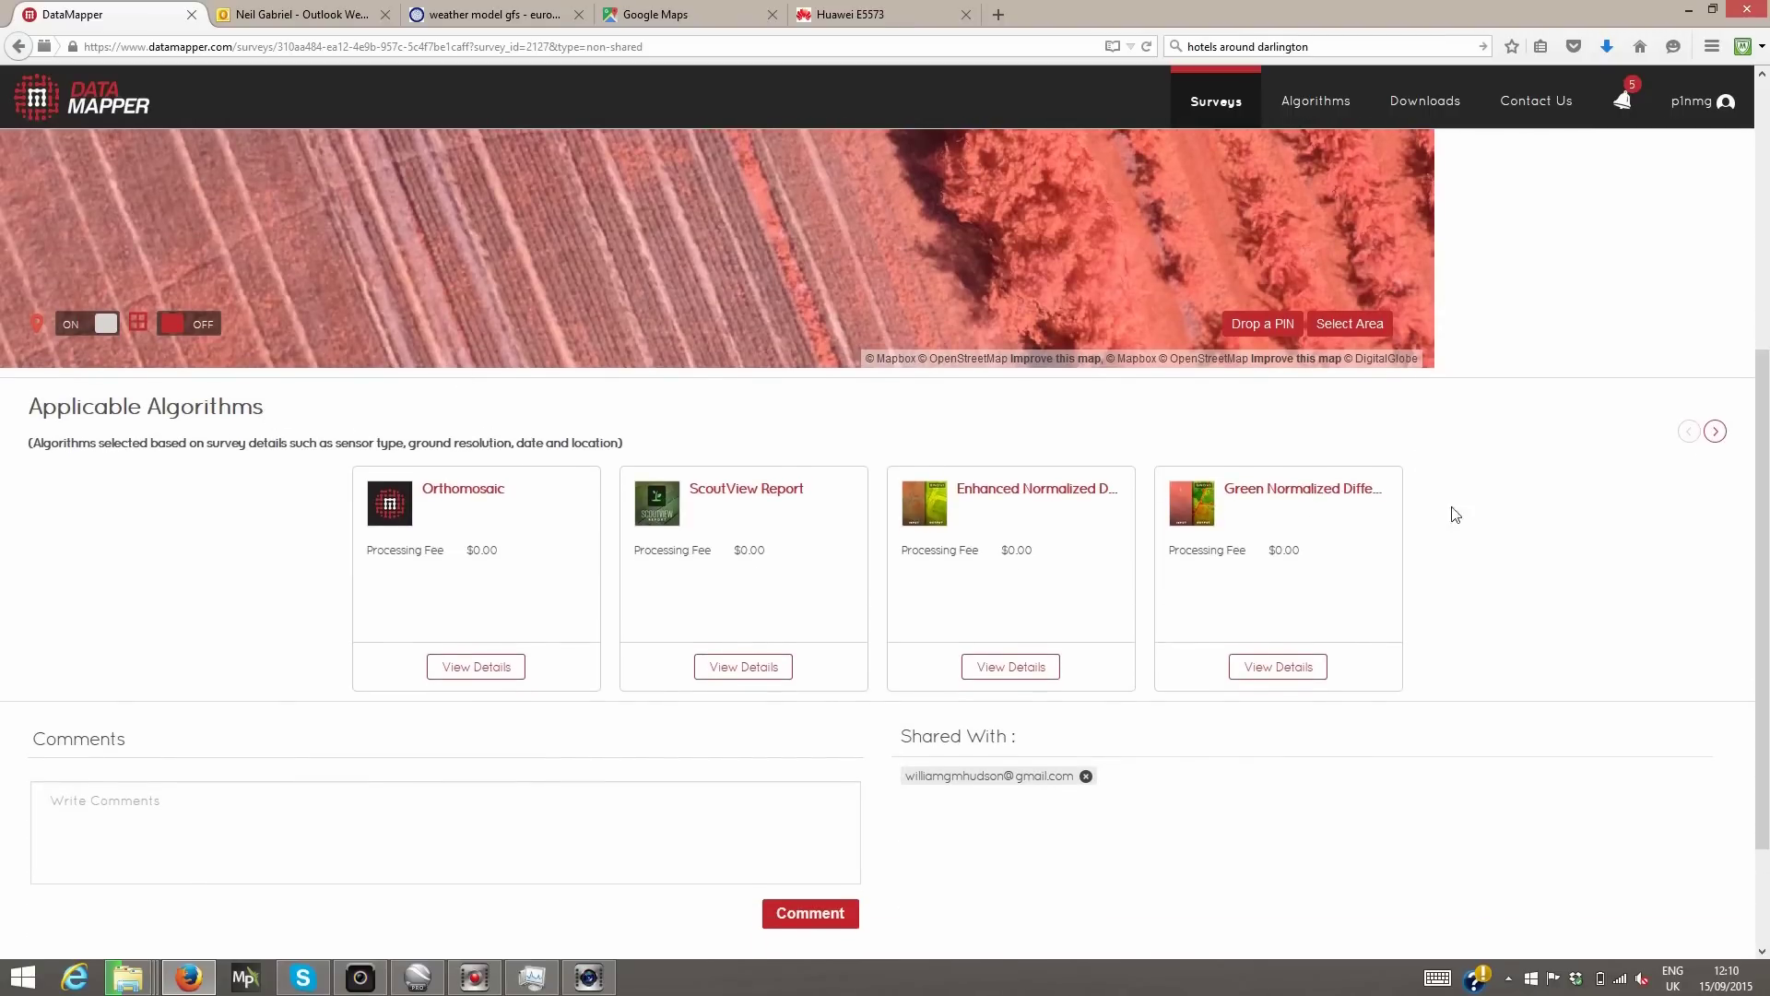
# - Page the algorithm carousel to Field Uniformity Tool, view its details and apply it
pyautogui.click(1716, 433)
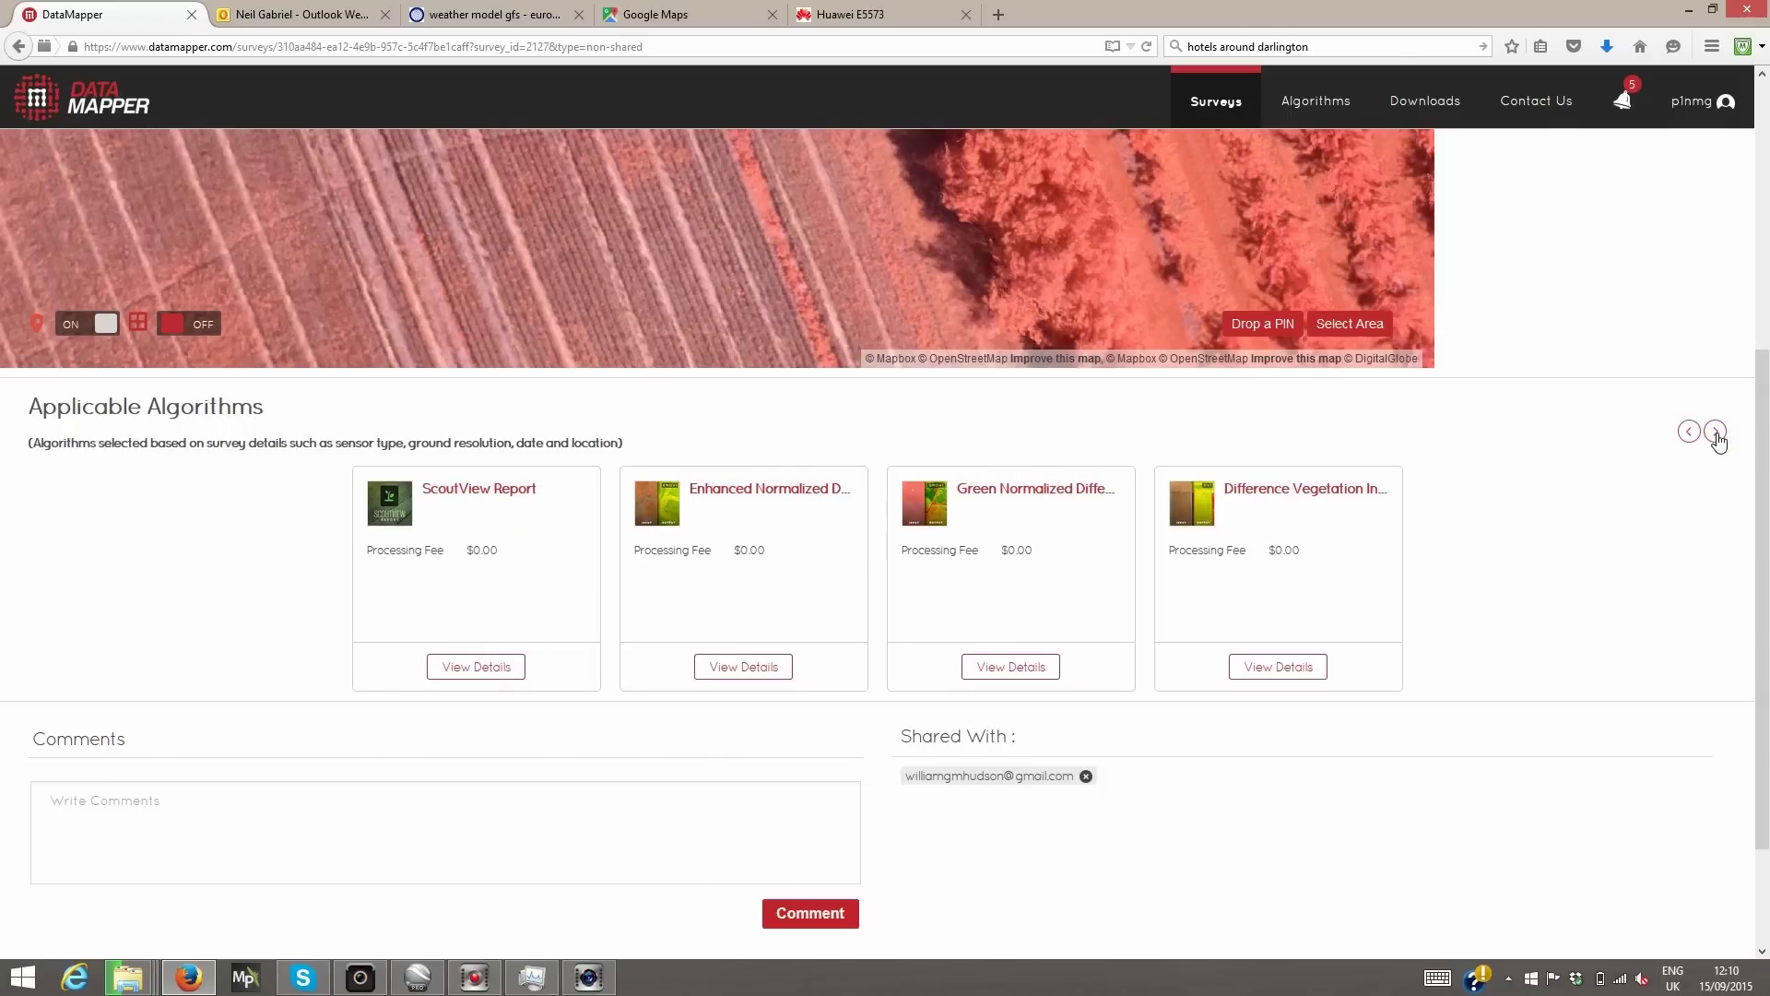
pyautogui.click(1715, 434)
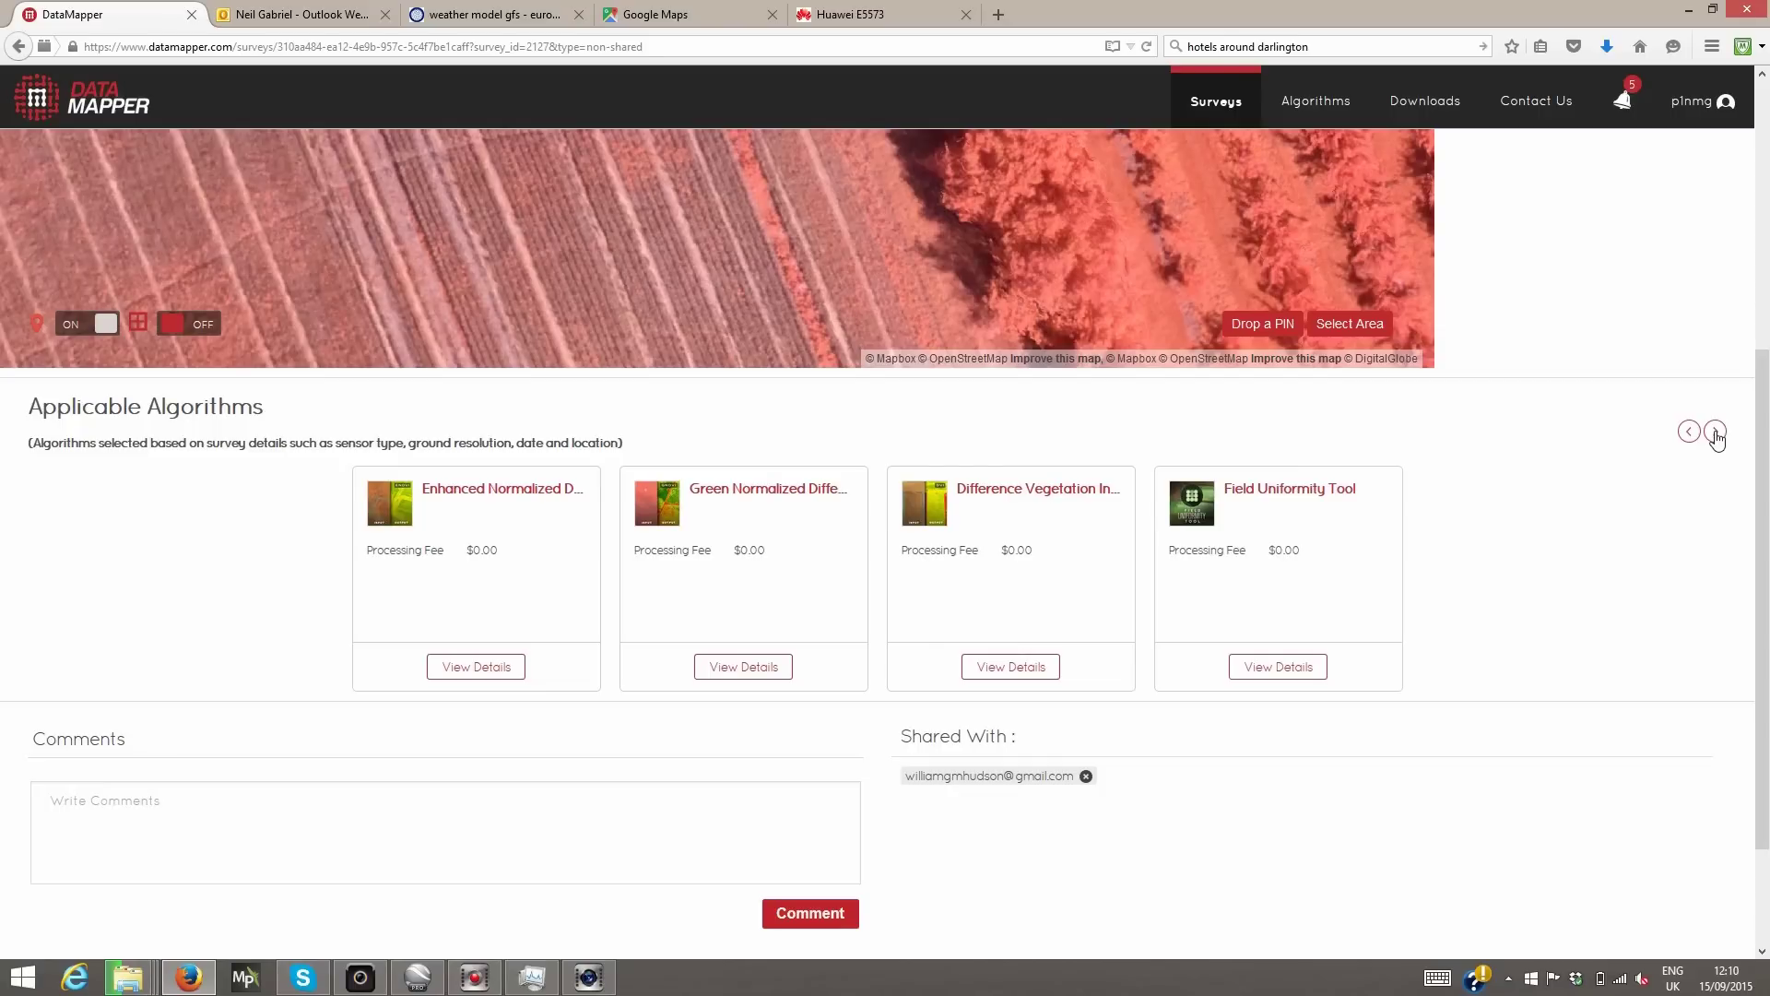
pyautogui.click(1270, 668)
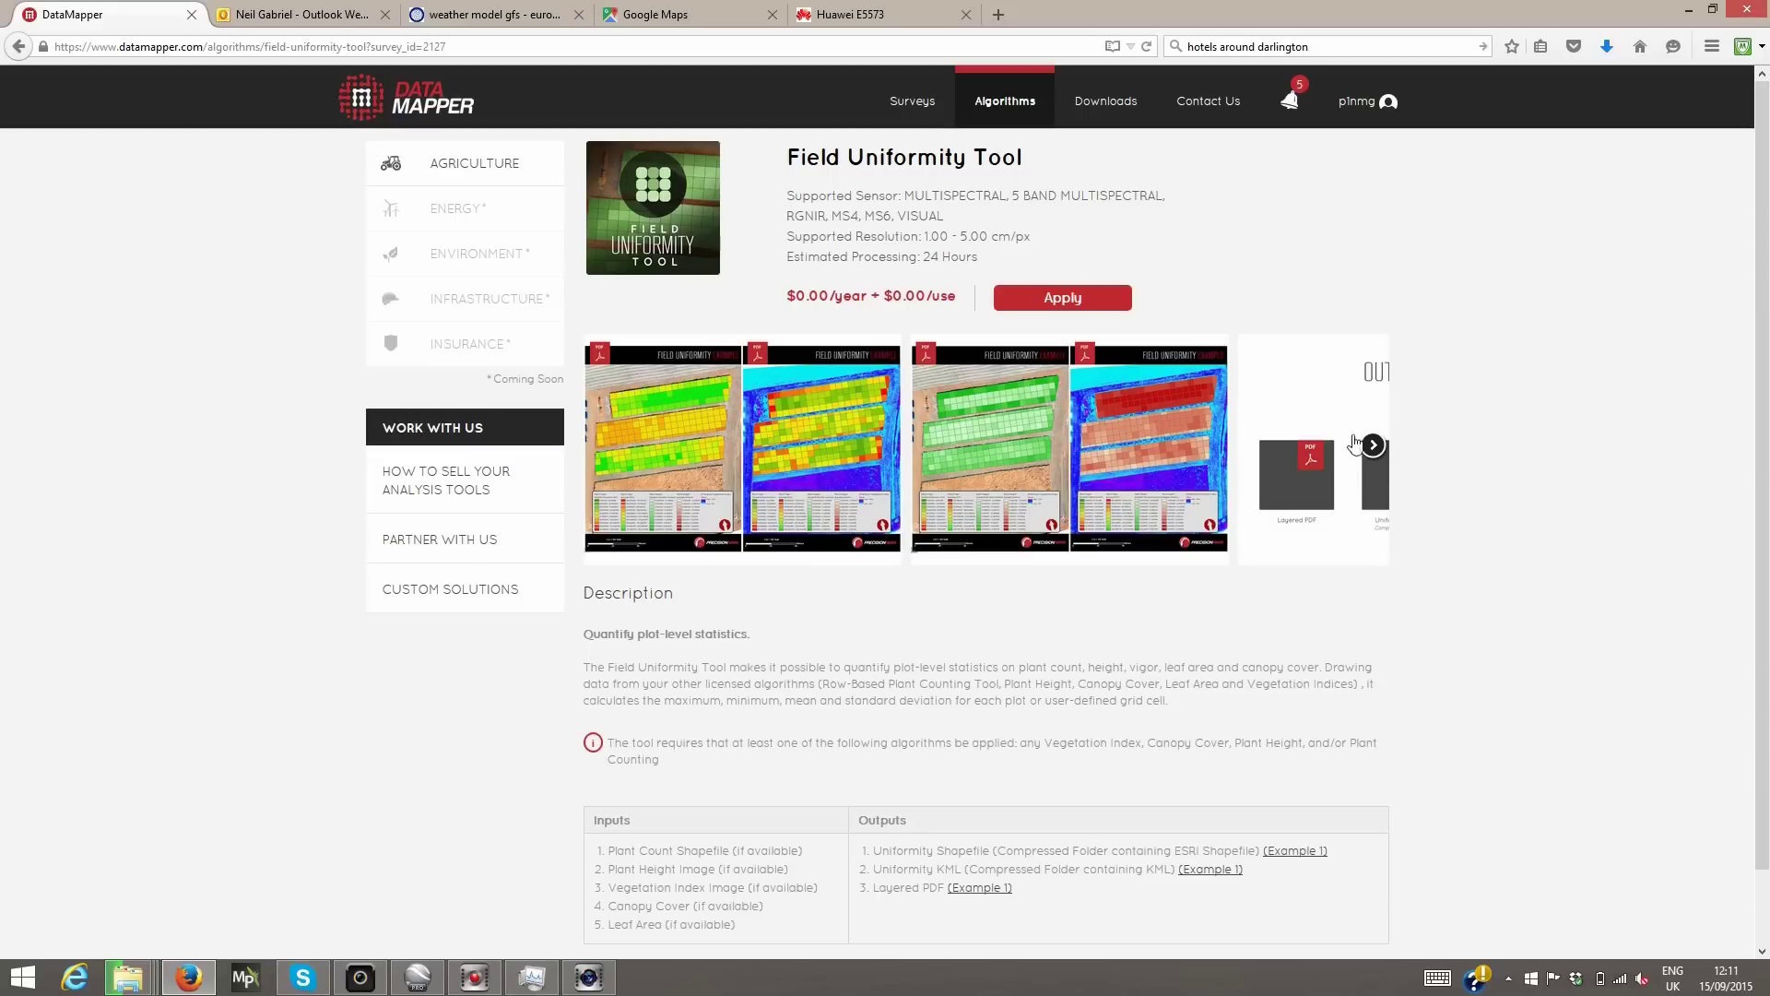
pyautogui.click(1068, 299)
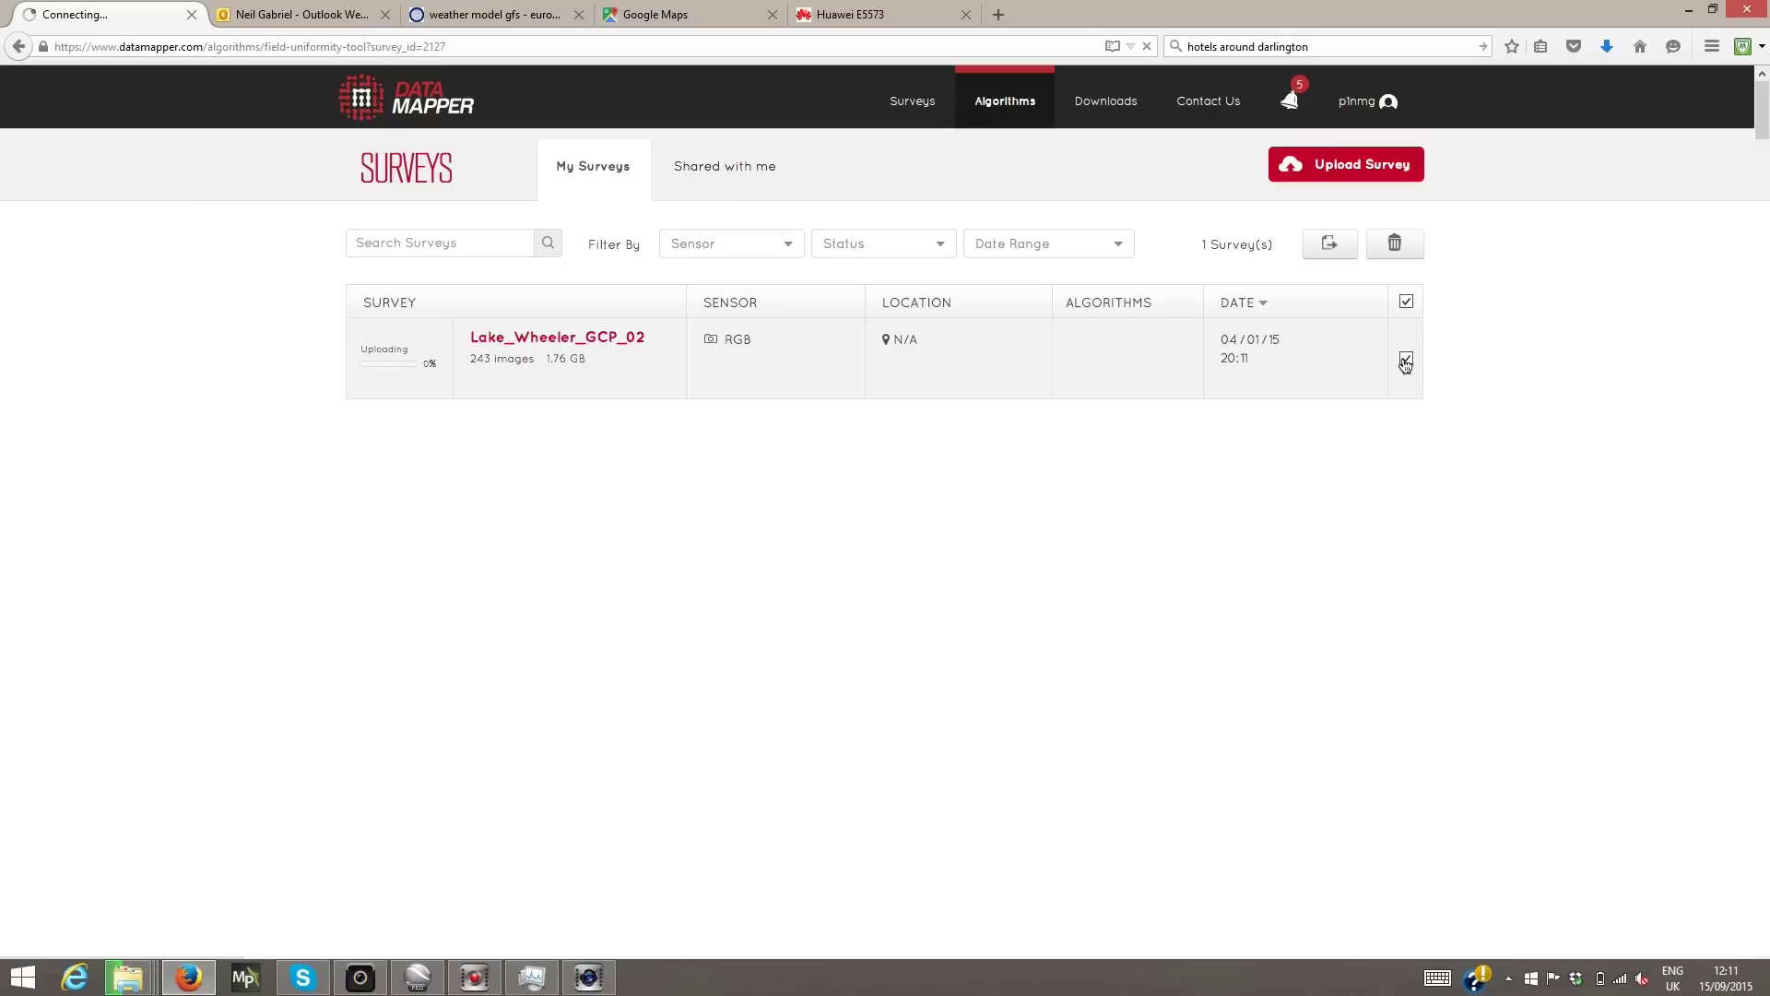
# - Dismiss the Share dialog and try the Status and Date Range survey filters
pyautogui.click(1325, 247)
pyautogui.press('Escape')
pyautogui.click(857, 244)
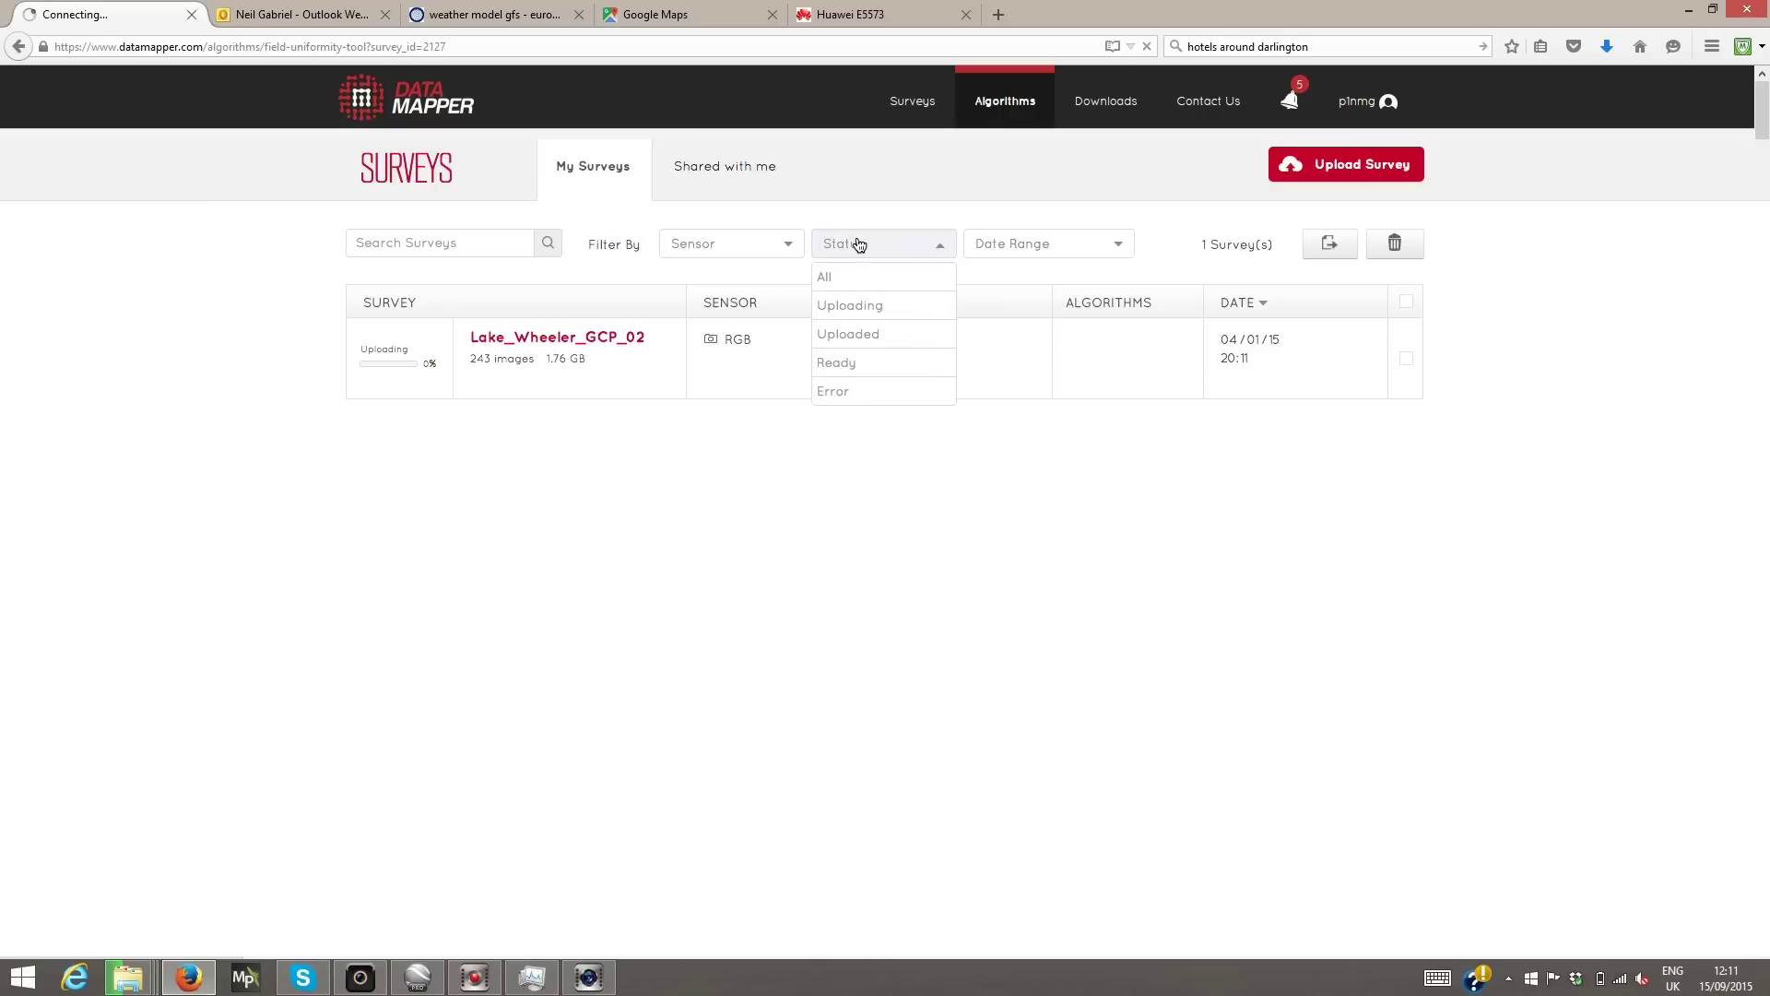
pyautogui.click(1054, 247)
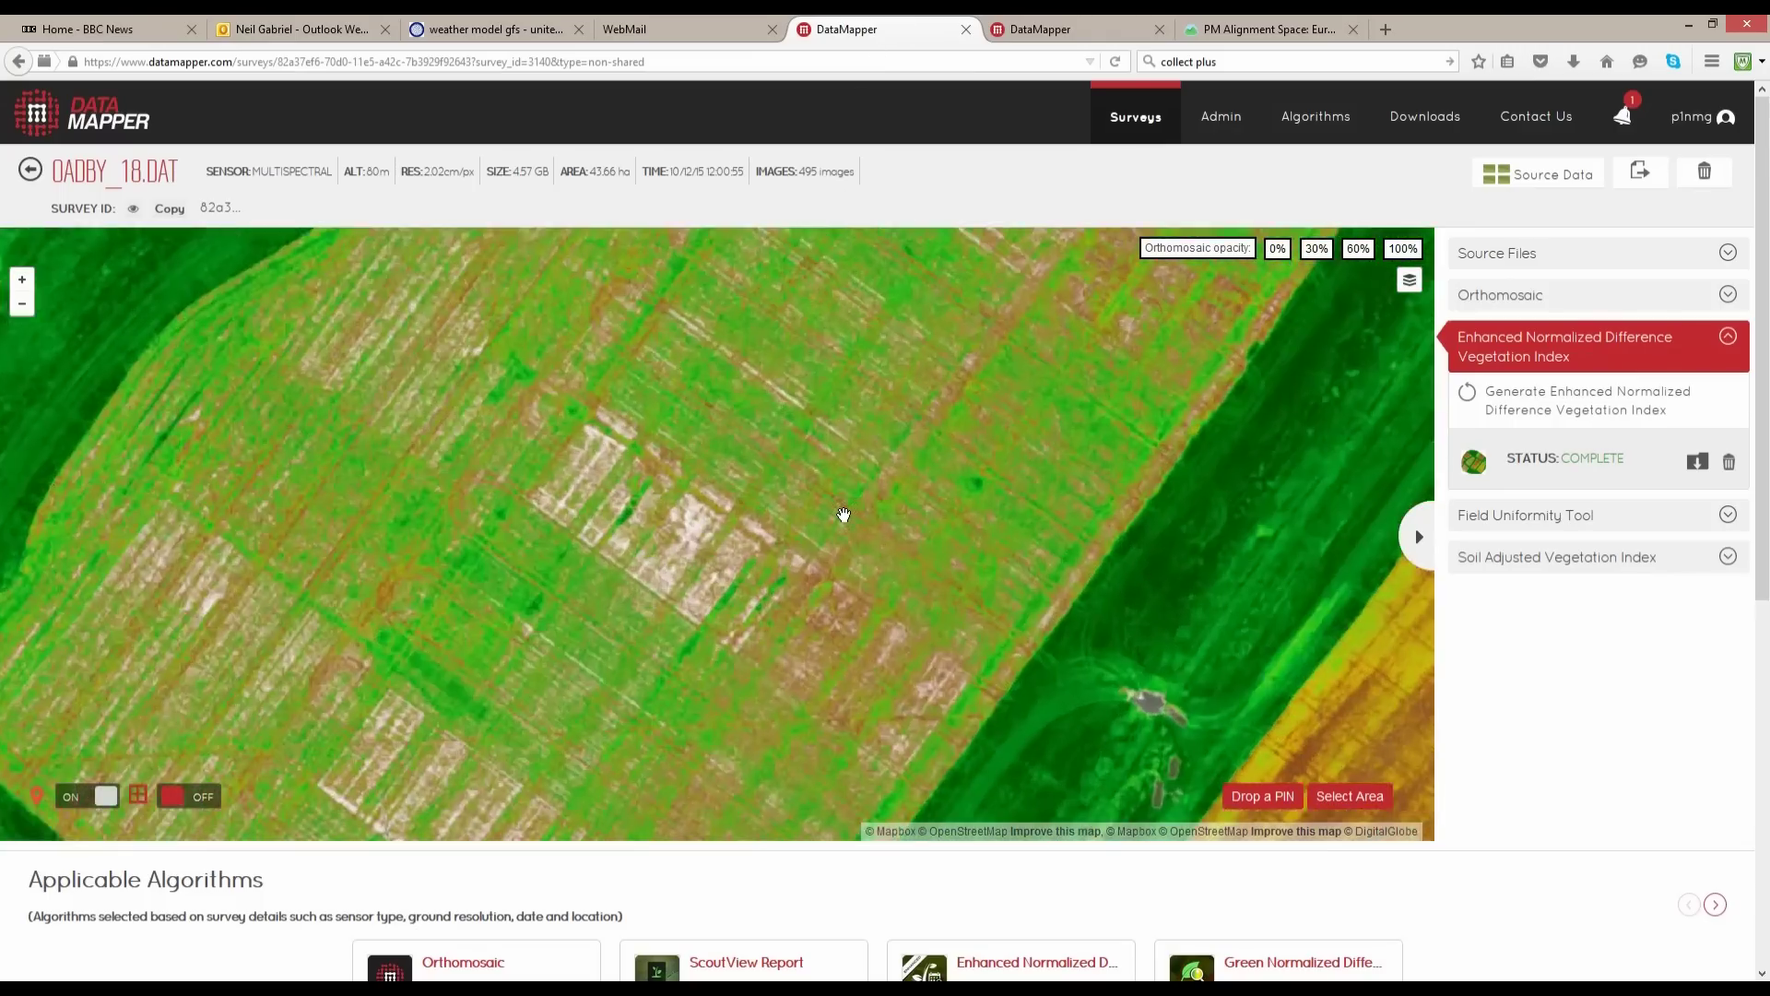
pyautogui.scroll(2, 825, 494)
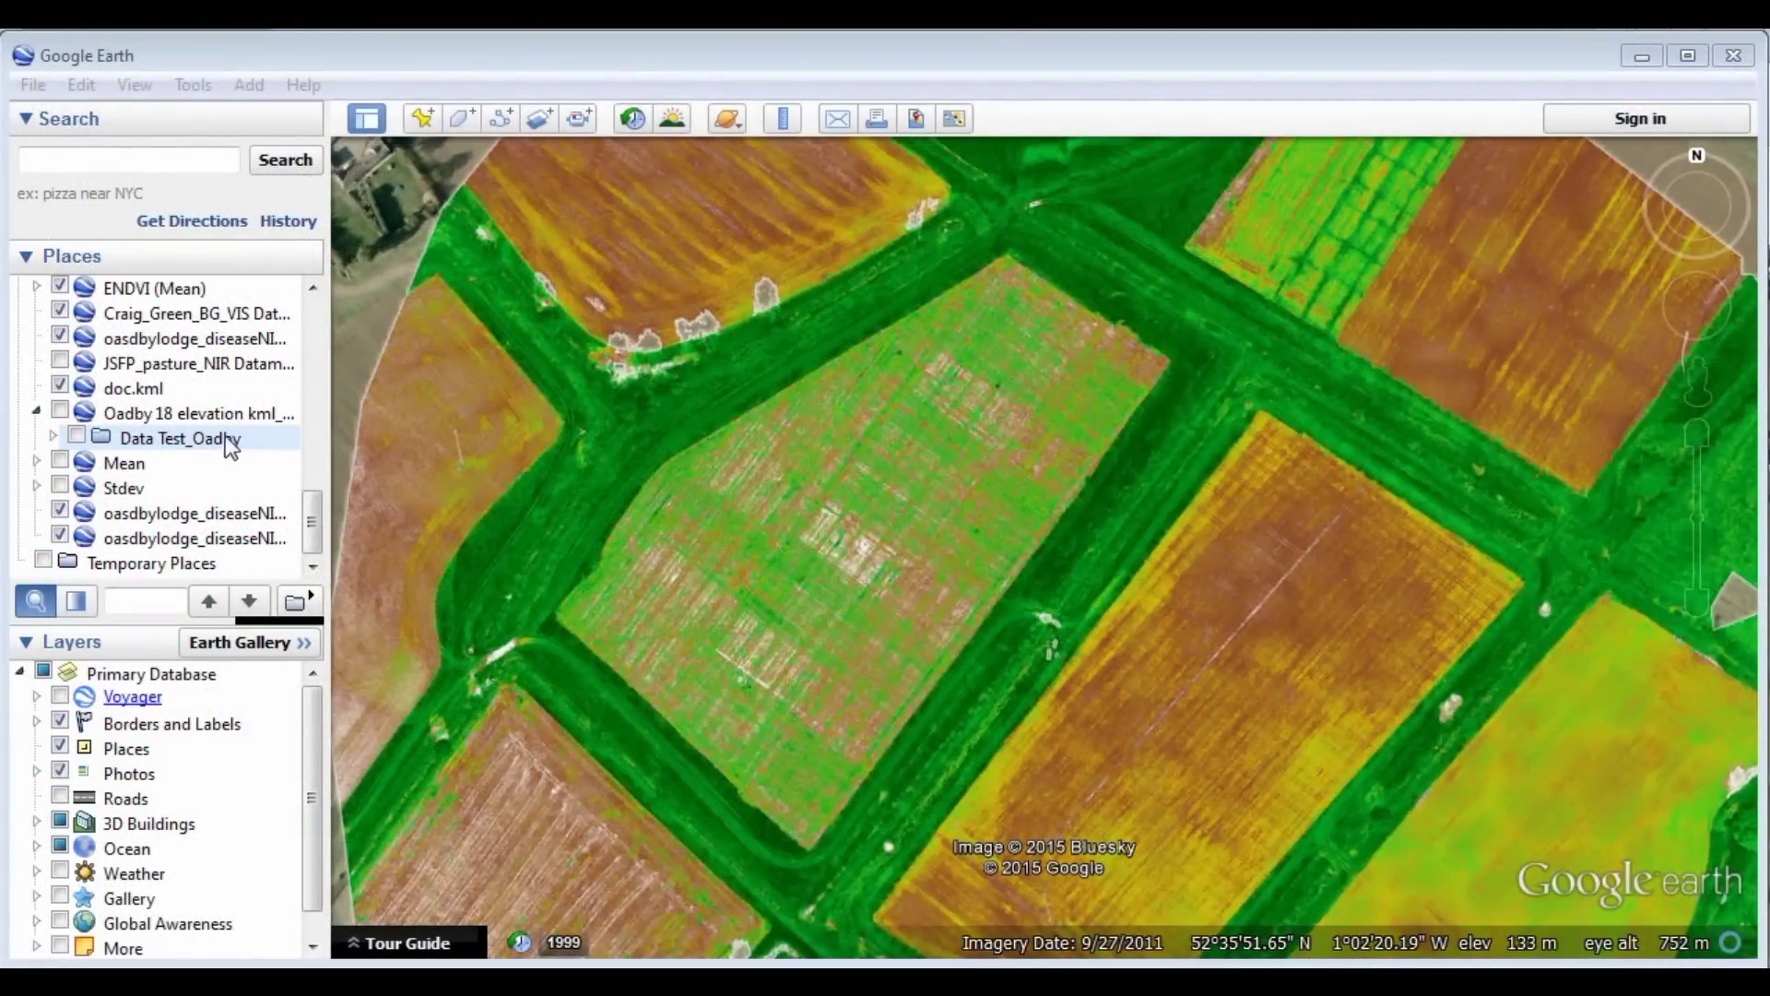
# - Show the Data Test_Oadby contours, frame the survey area, and fade in the ENDVI - MEAN overlay
pyautogui.click(78, 438)
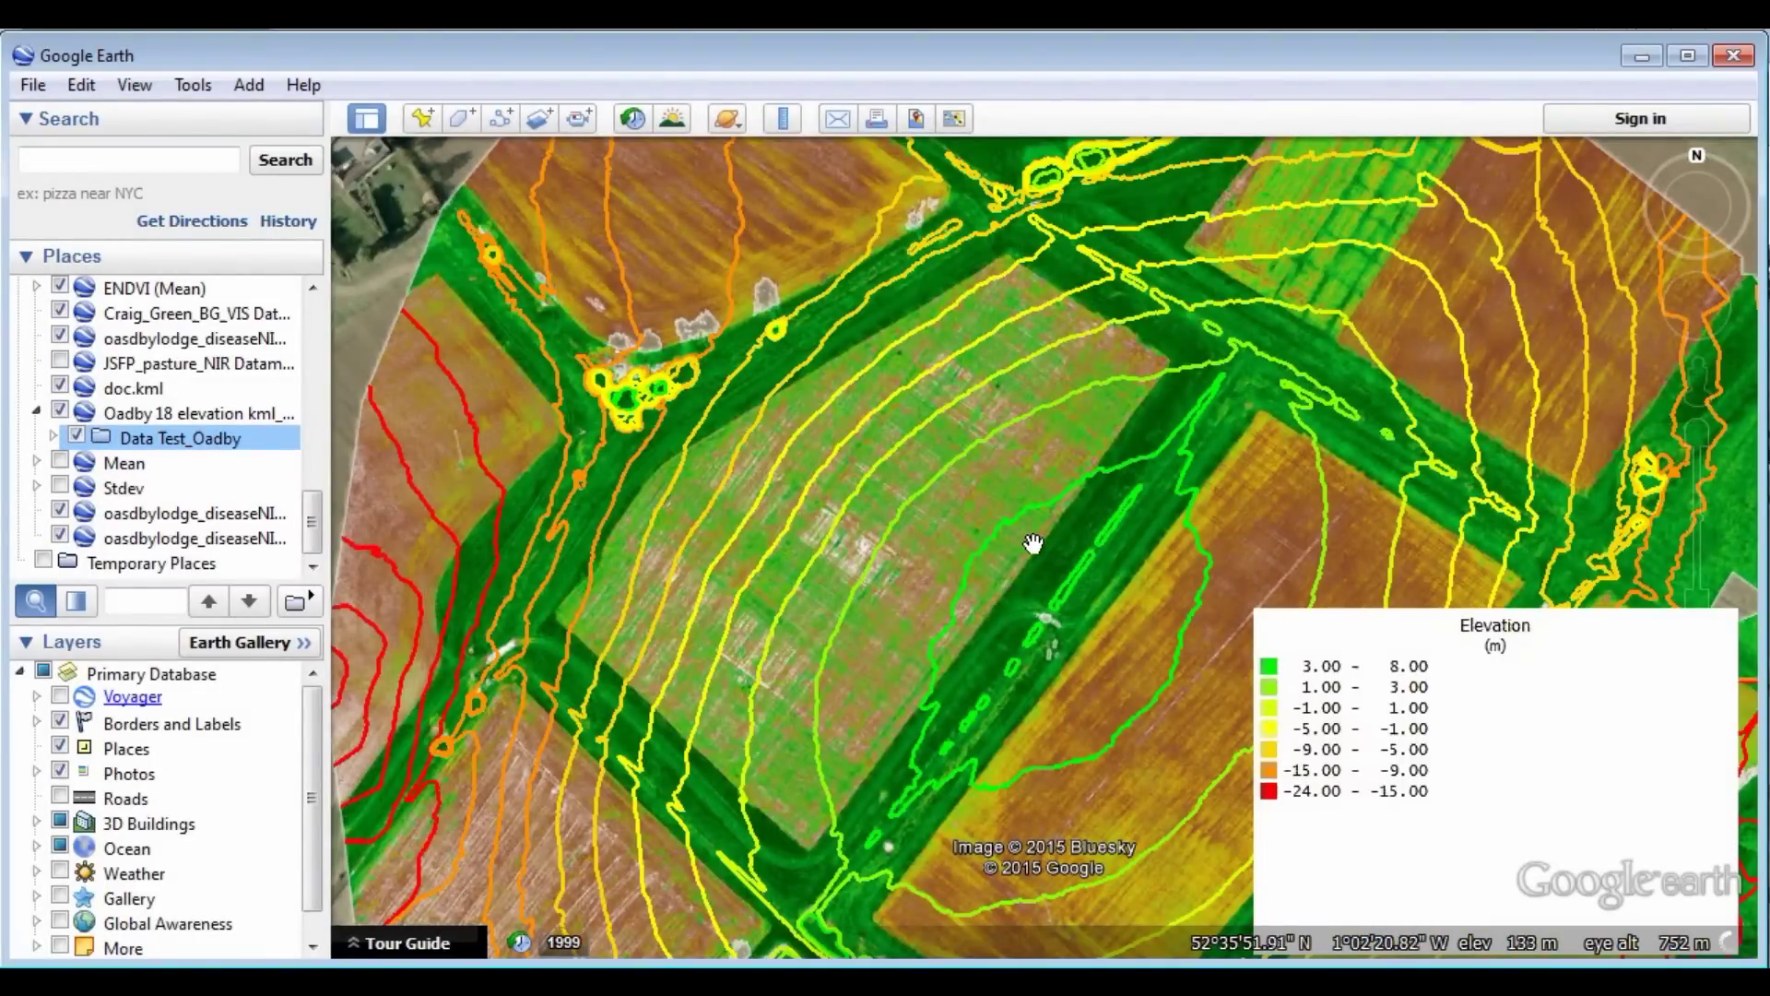
pyautogui.click(1702, 603)
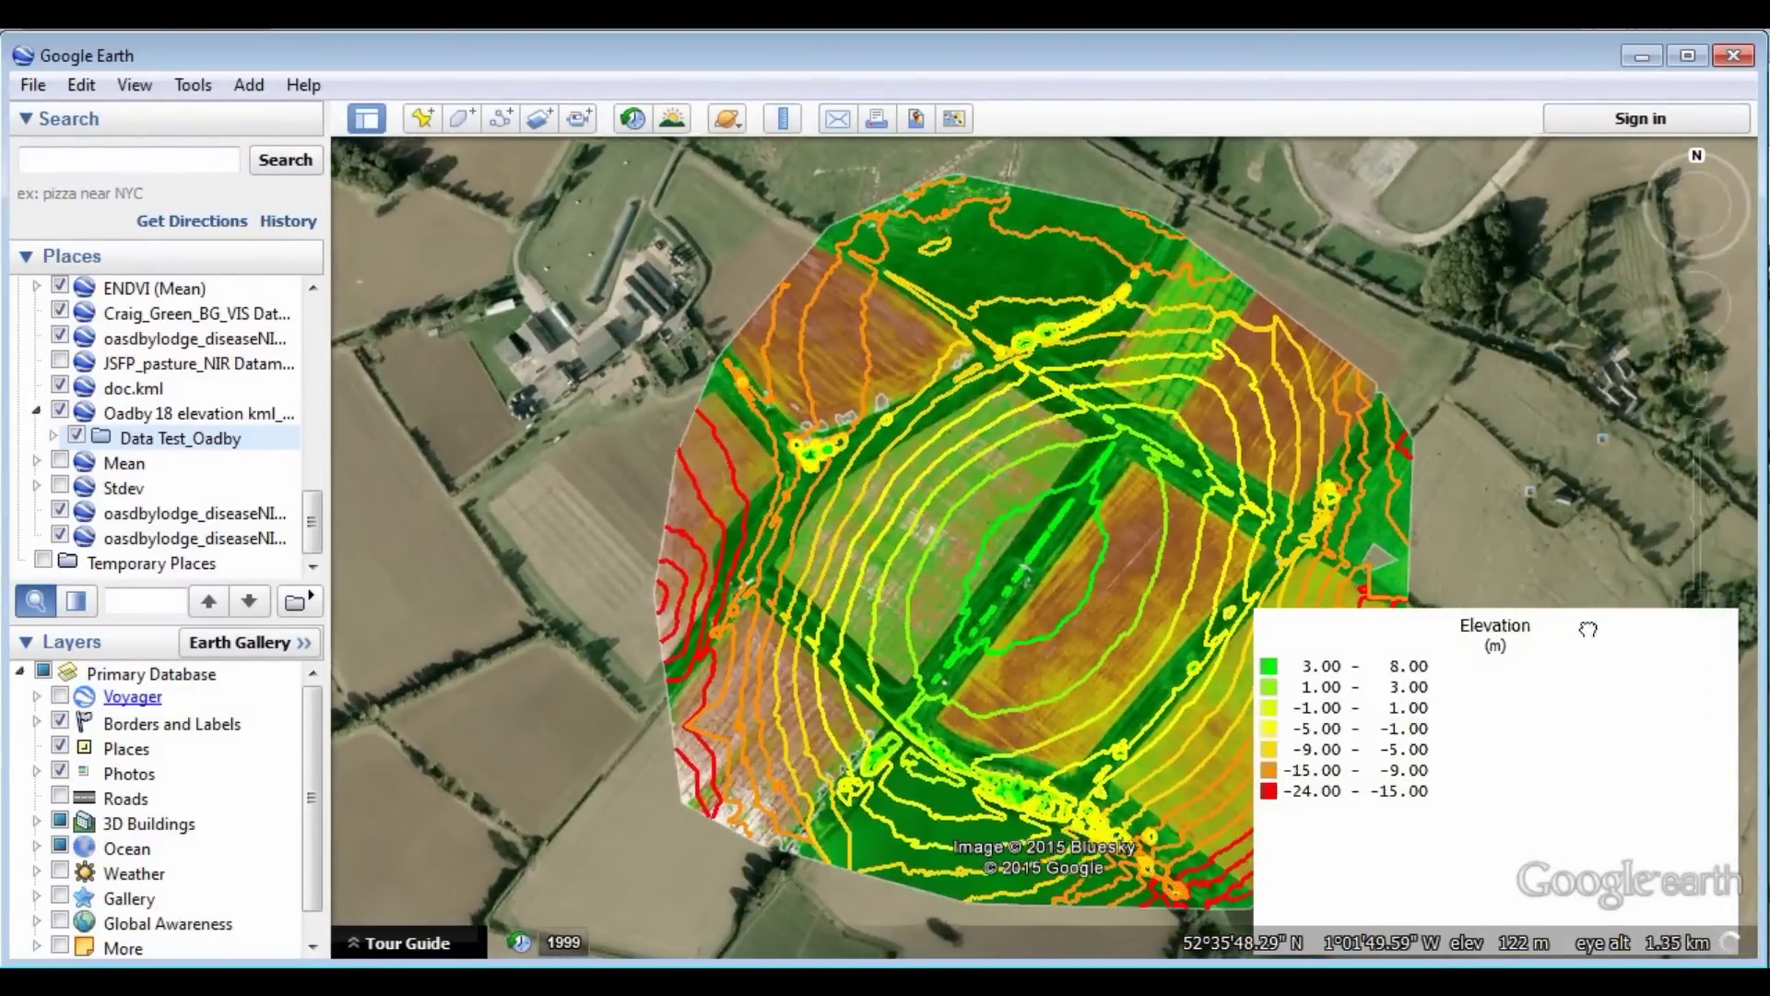
pyautogui.moveTo(1588, 629); pyautogui.dragTo(1443, 611)
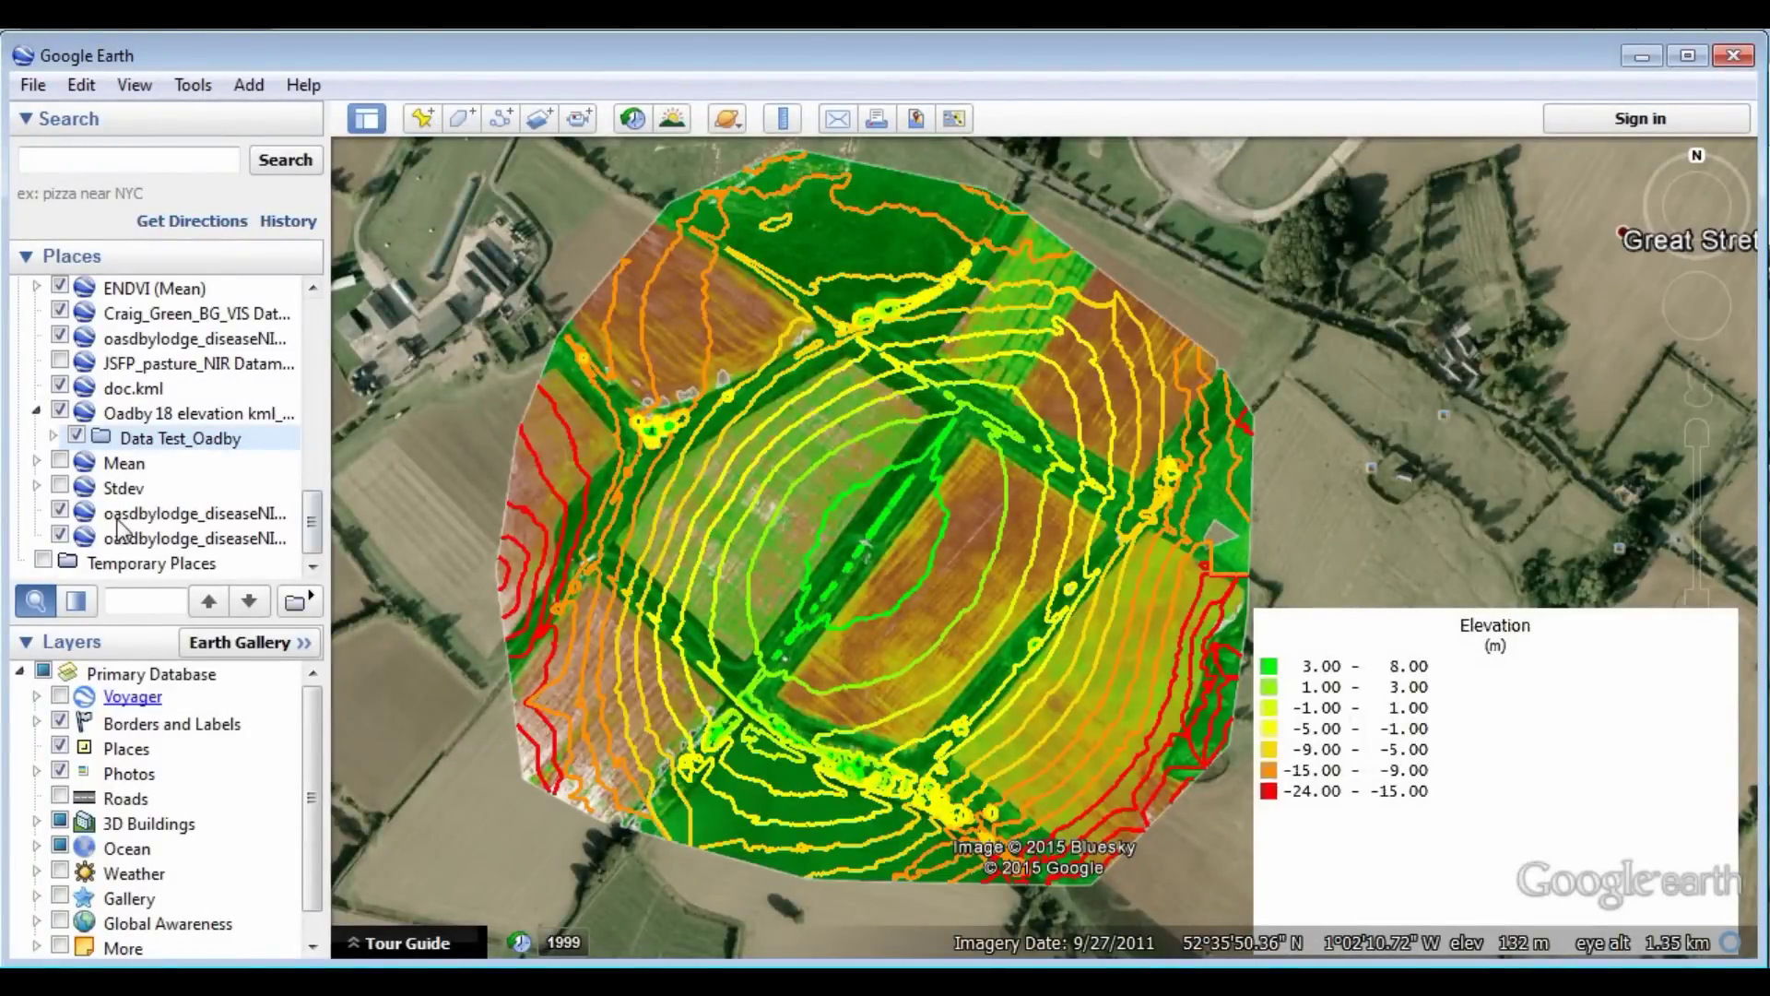
pyautogui.moveTo(81, 589); pyautogui.dragTo(295, 583)
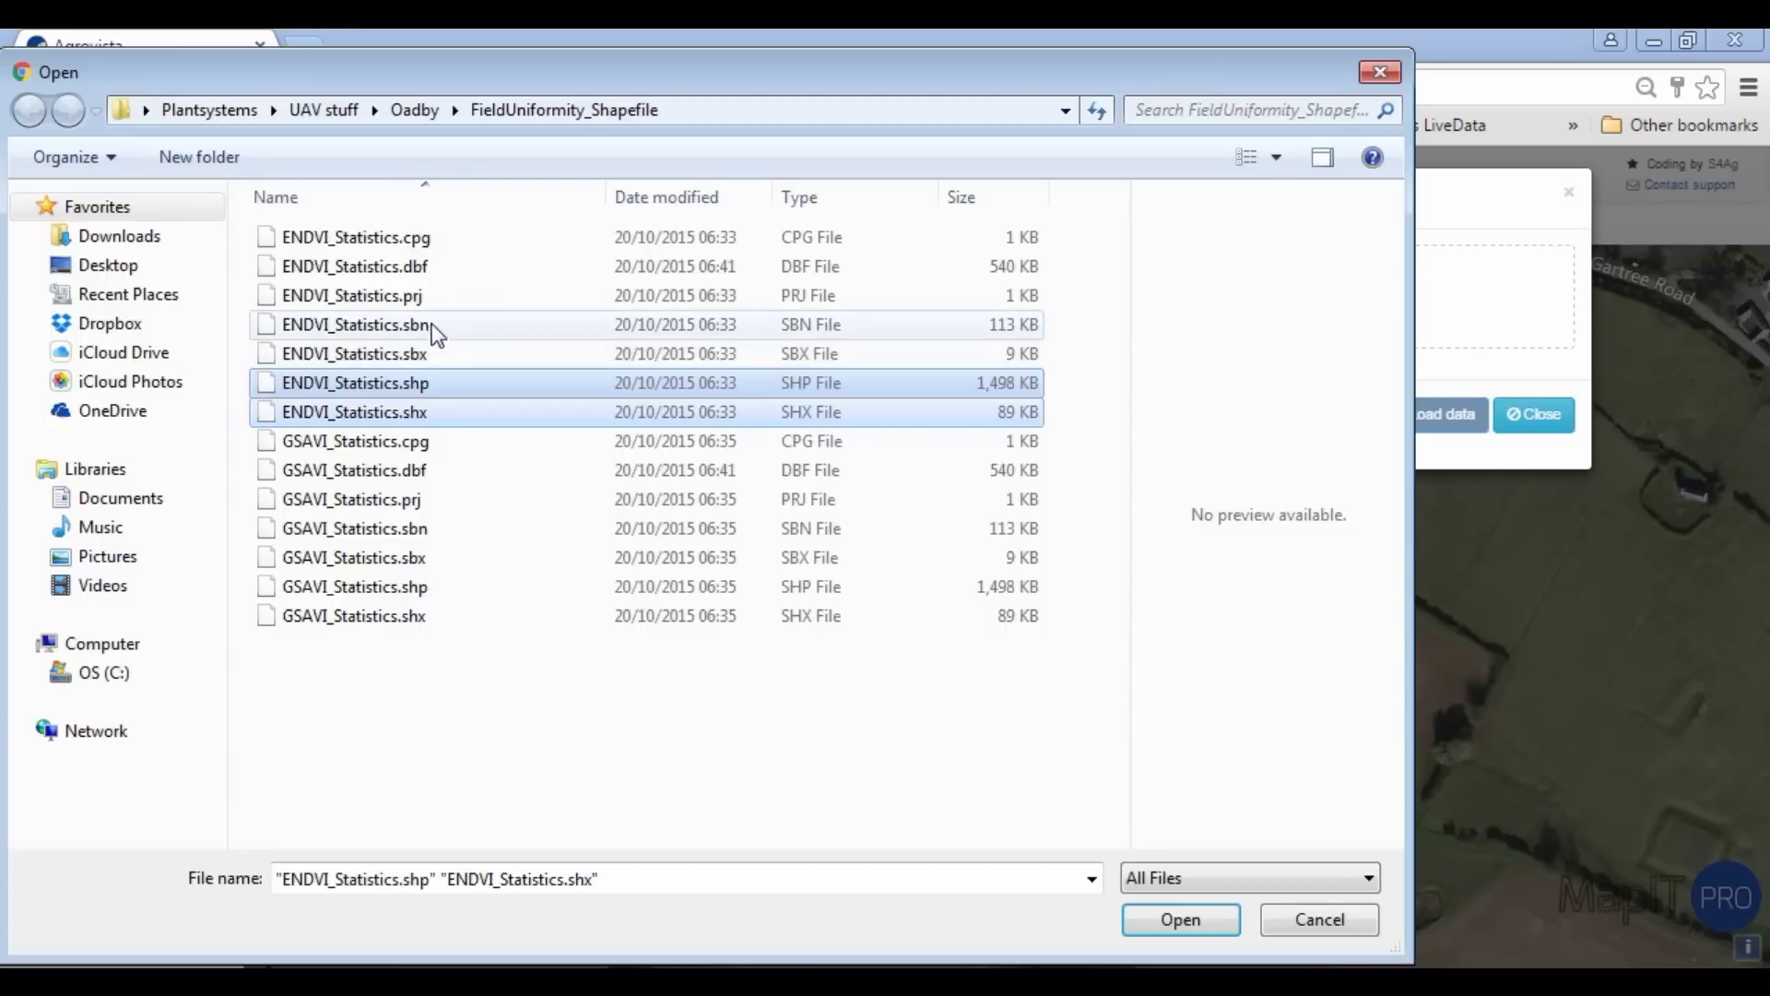
# - Load the ENDVI_Statistics .dbf, .prj, .shp and .shx files, leaving out the .sbn file
pyautogui.keyDown('ctrl'); pyautogui.click(429, 297); pyautogui.keyUp('ctrl')
pyautogui.keyDown('ctrl'); pyautogui.click(424, 324); pyautogui.keyUp('ctrl')
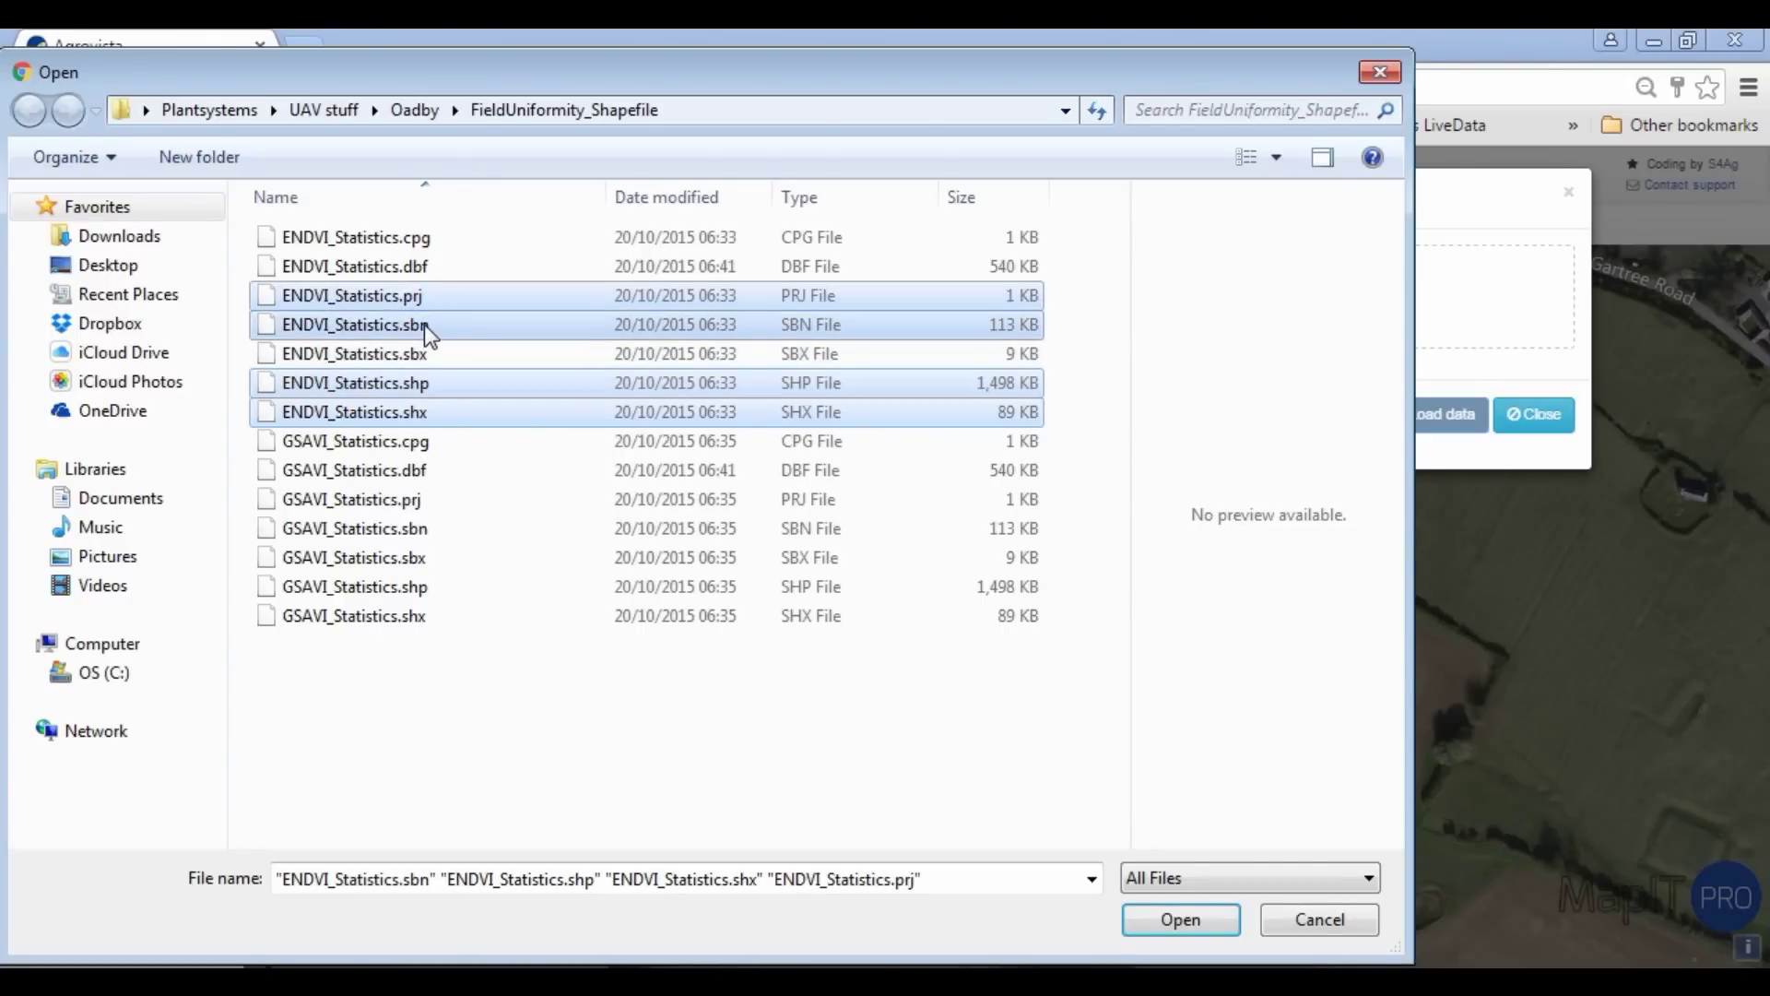
pyautogui.keyDown('ctrl'); pyautogui.click(424, 324); pyautogui.keyUp('ctrl')
pyautogui.keyDown('ctrl'); pyautogui.click(426, 267); pyautogui.keyUp('ctrl')
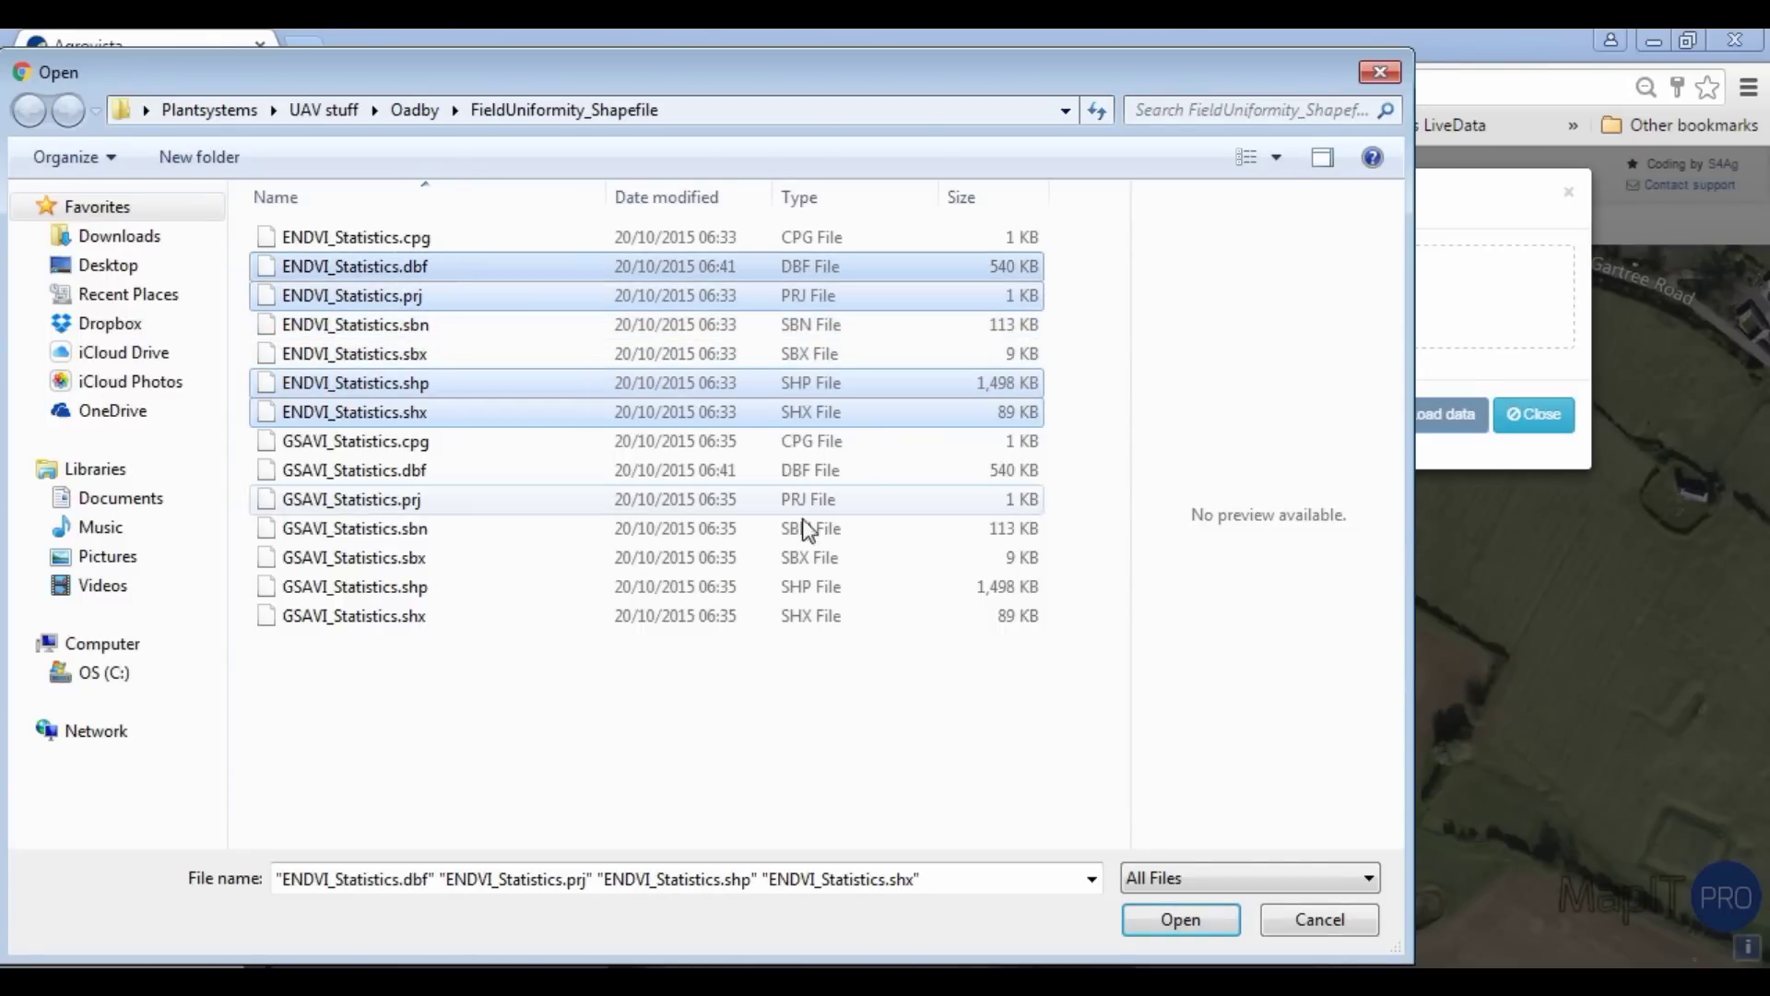
pyautogui.click(1219, 916)
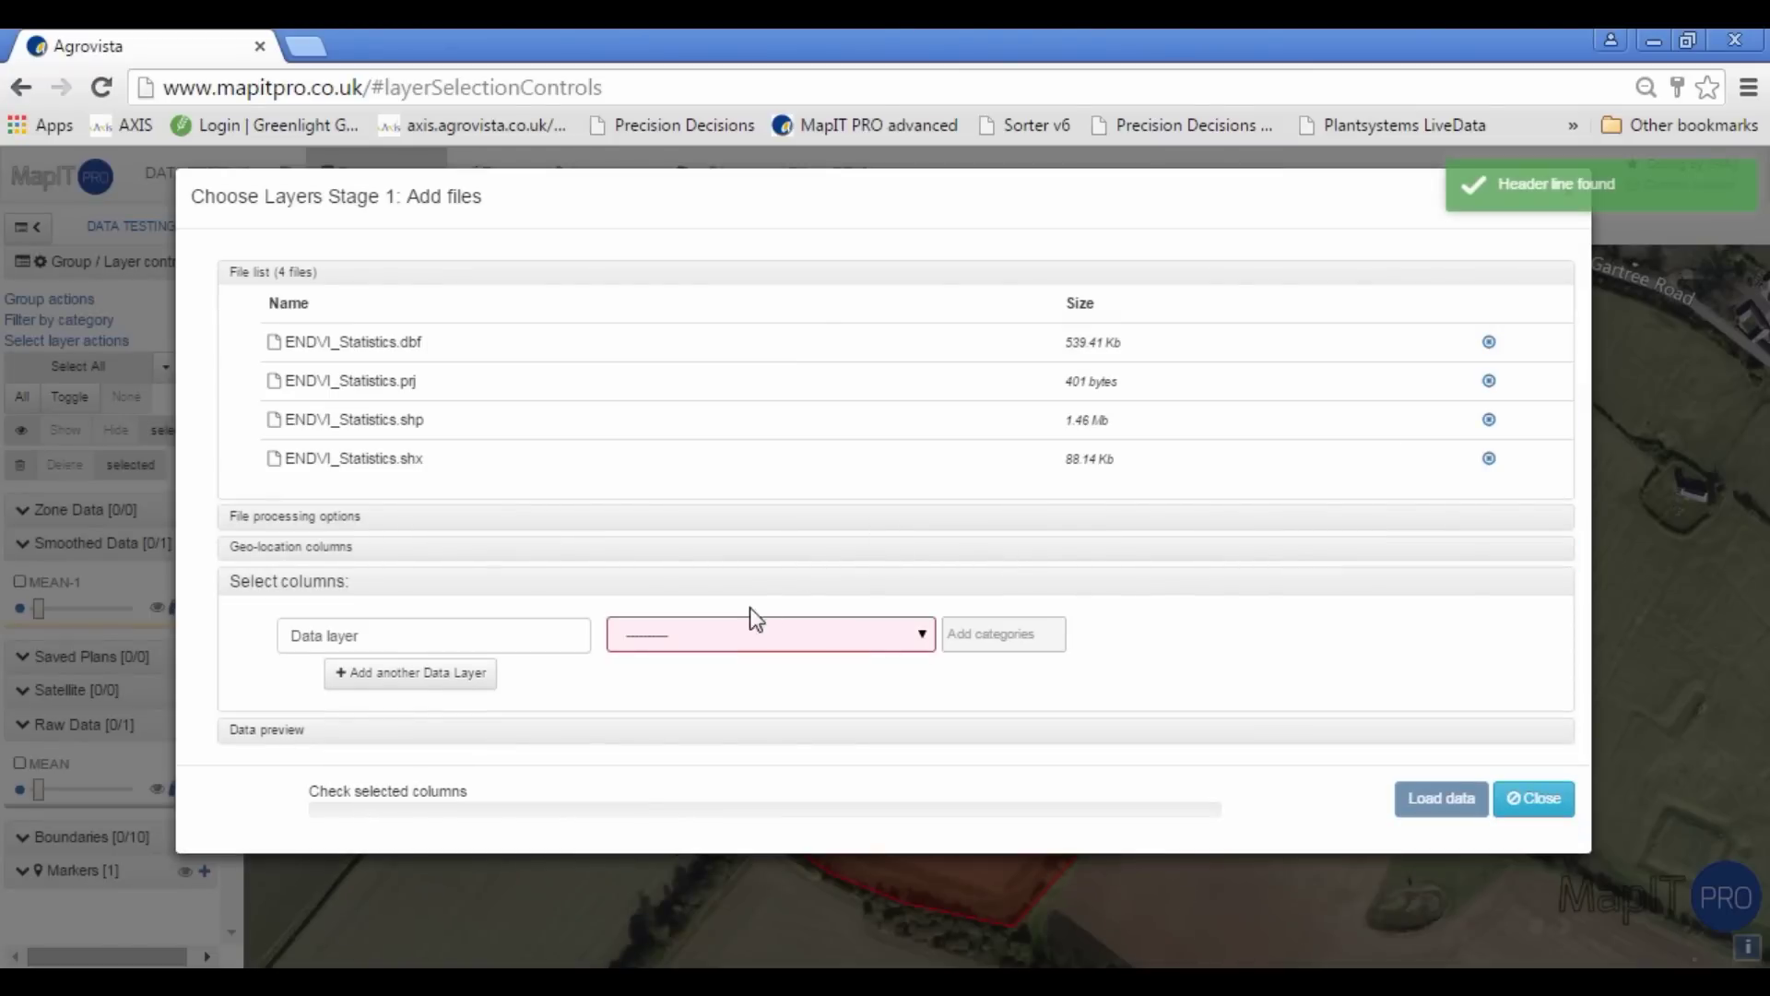
# - Use MEAN as the data layer column, fade in the red overlay, and show Kerken_apples_Plots
pyautogui.click(729, 630)
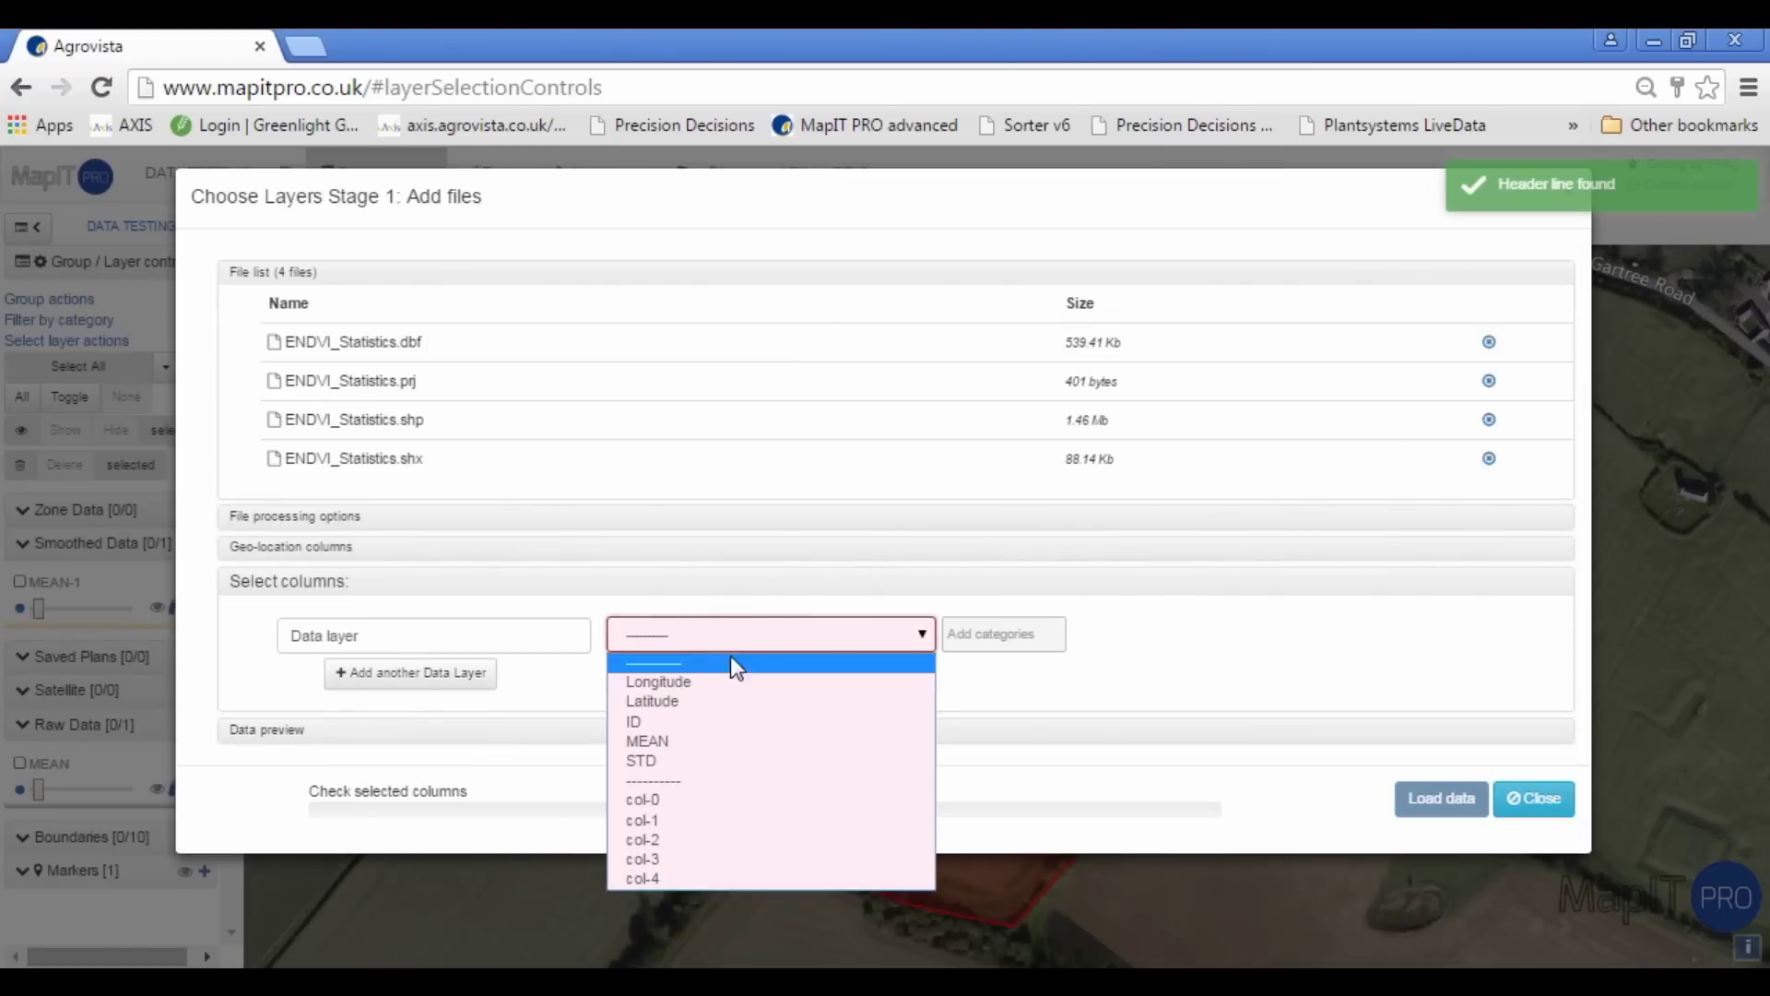
pyautogui.click(708, 745)
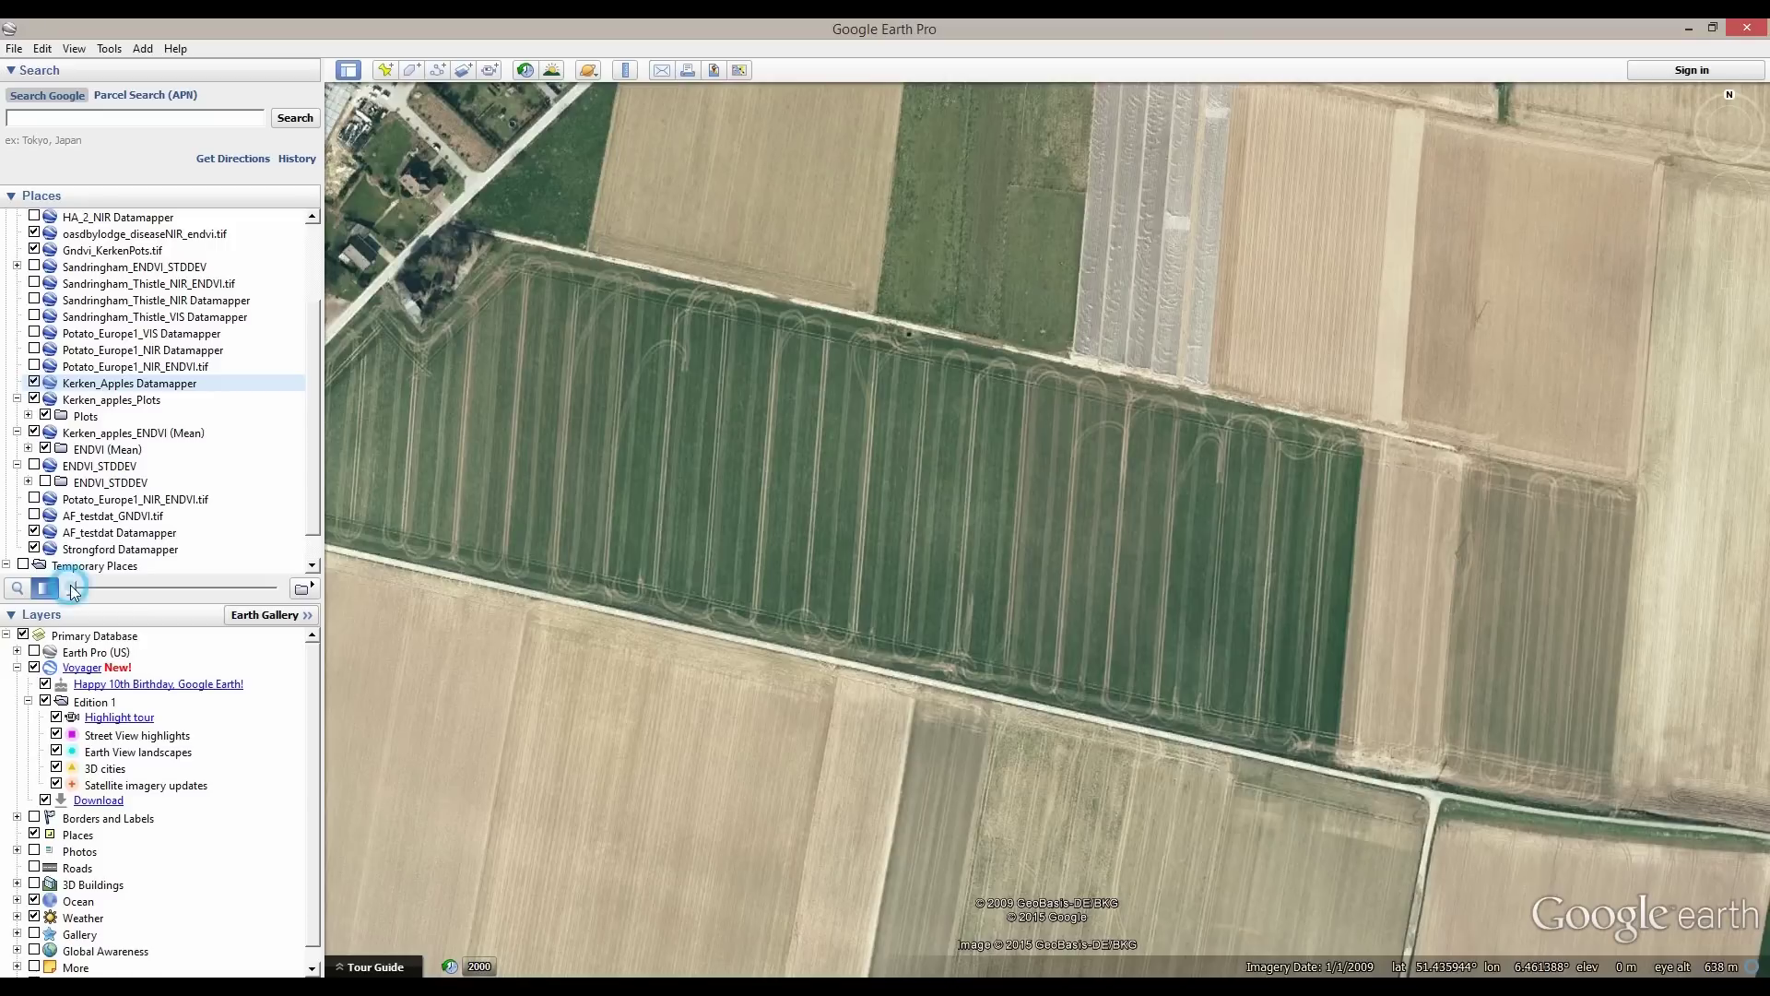
pyautogui.moveTo(73, 587); pyautogui.dragTo(282, 595)
pyautogui.click(96, 402)
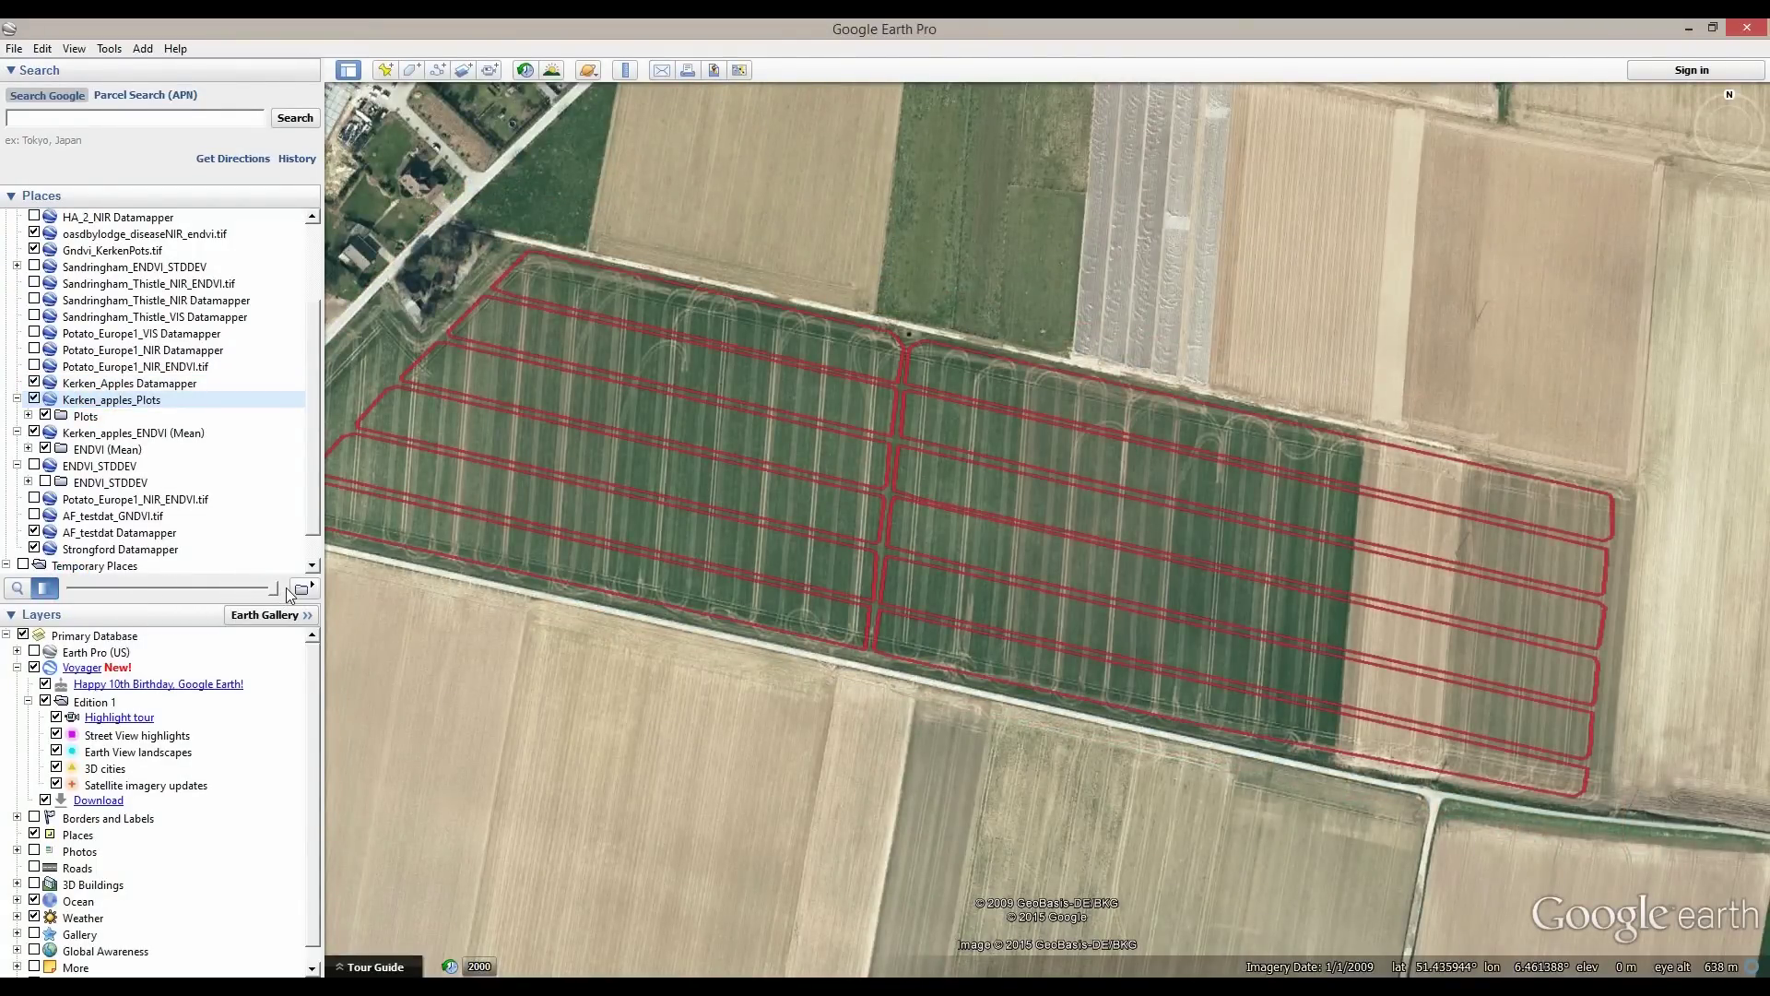
# - Set Kerken_apples_ENDVI (Mean) to half transparency, then fade in Strongford Datamapper over the tanks
pyautogui.click(125, 434)
pyautogui.moveTo(78, 591); pyautogui.dragTo(275, 595)
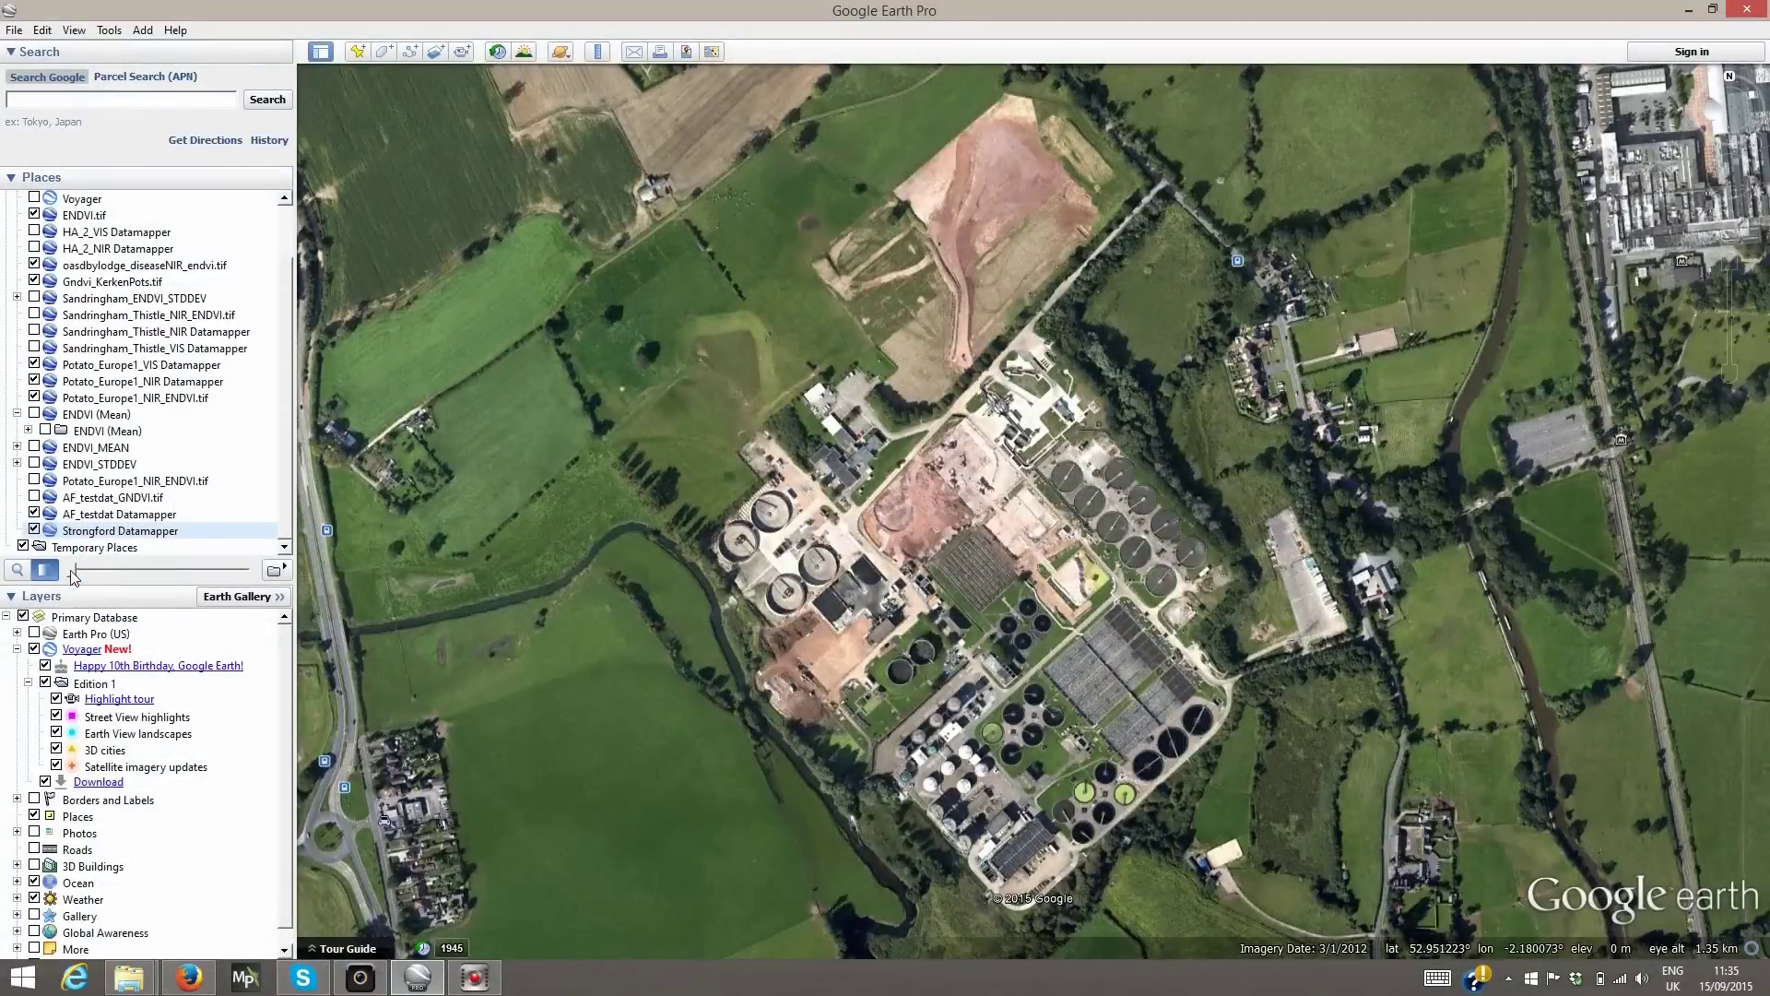
pyautogui.moveTo(73, 577); pyautogui.dragTo(241, 599)
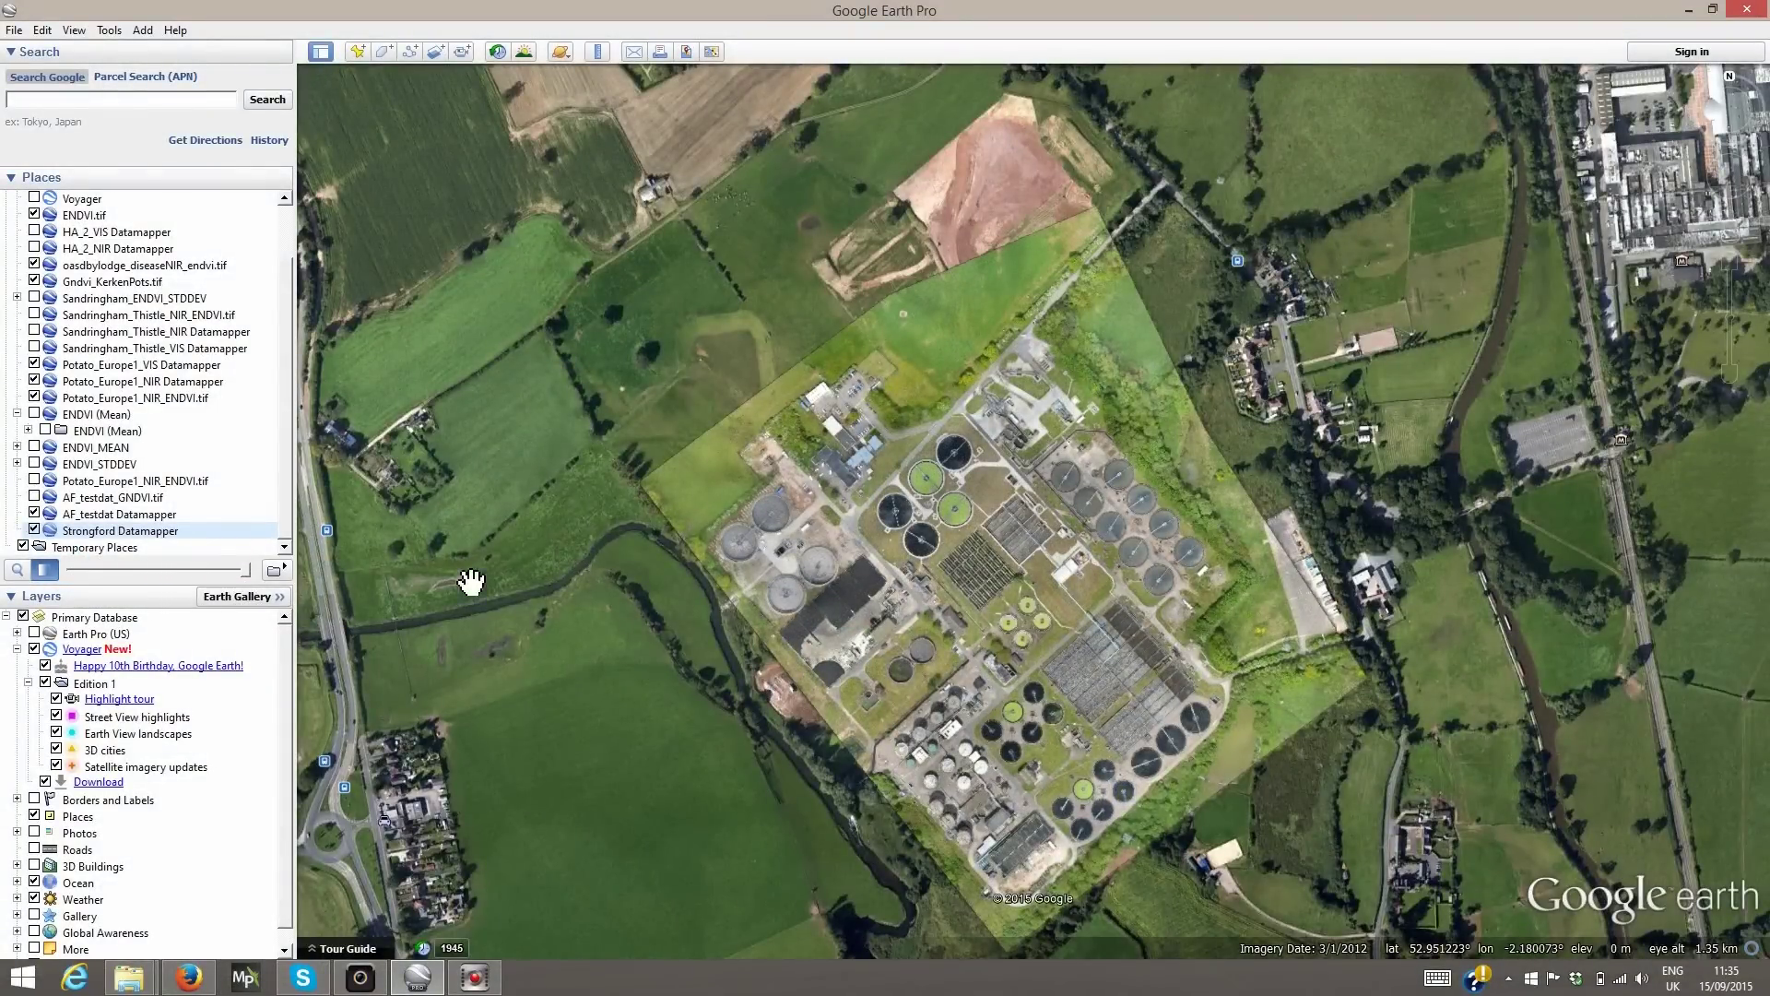
pyautogui.scroll(2, 937, 517)
pyautogui.scroll(5, 937, 517)
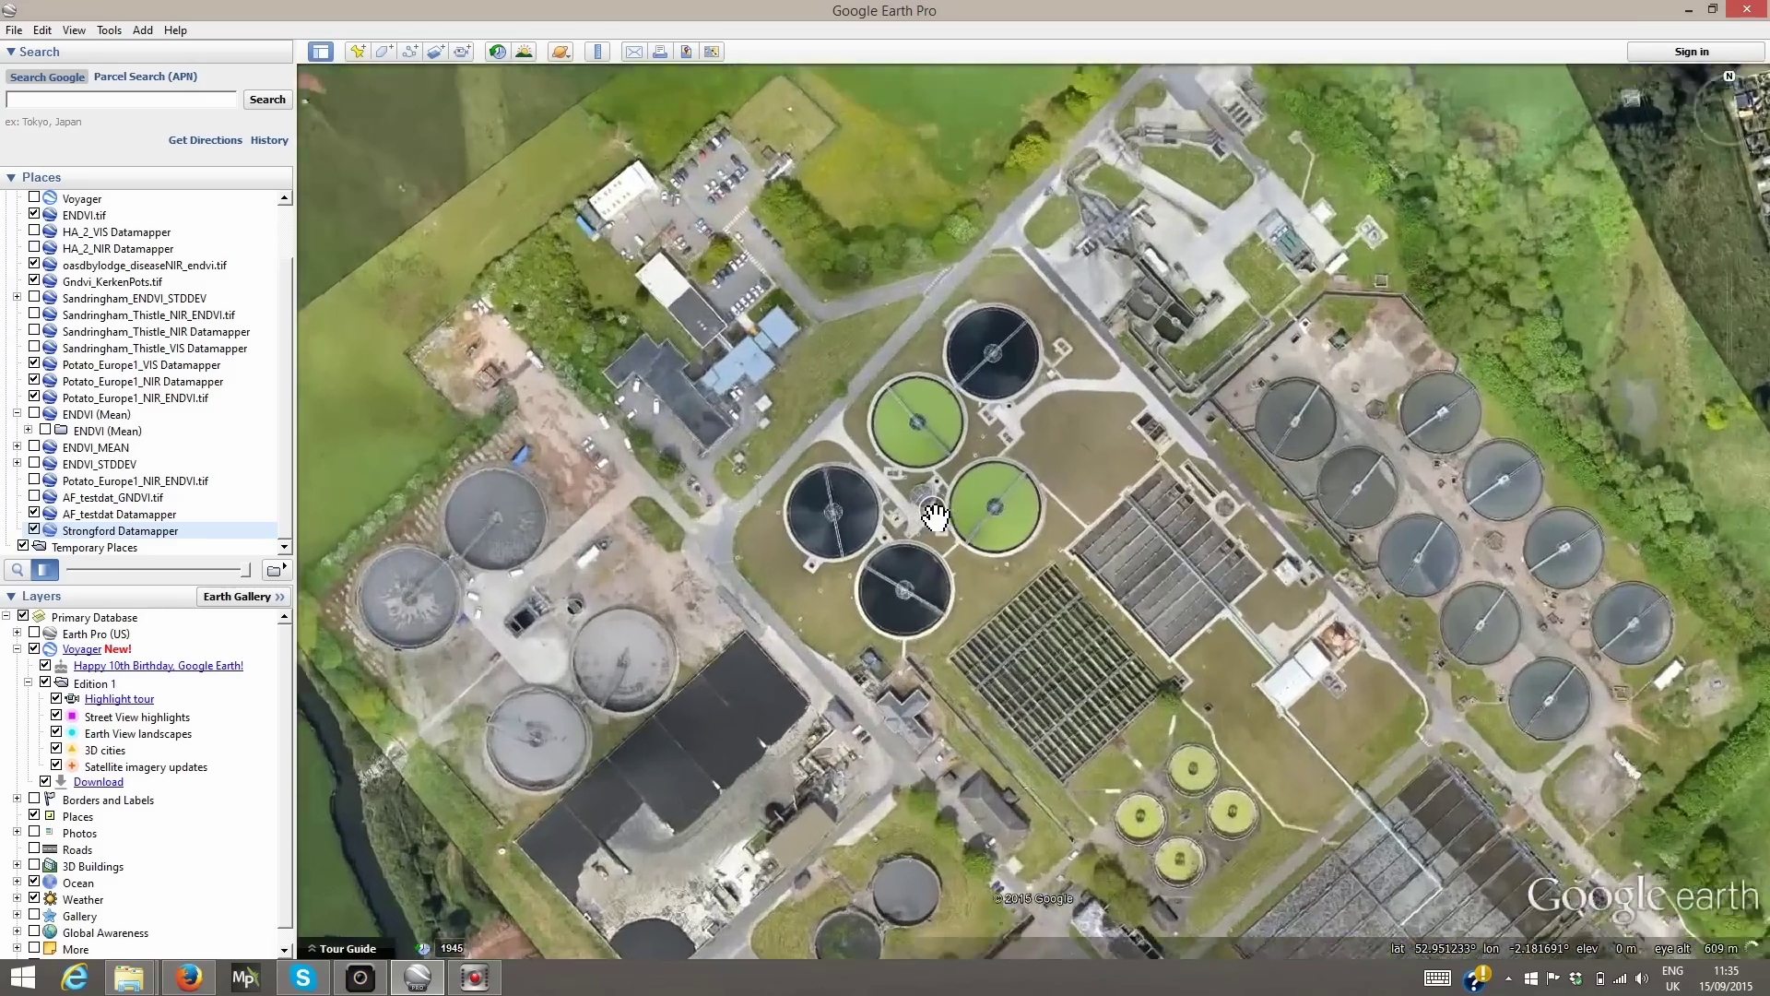
pyautogui.scroll(3, 934, 518)
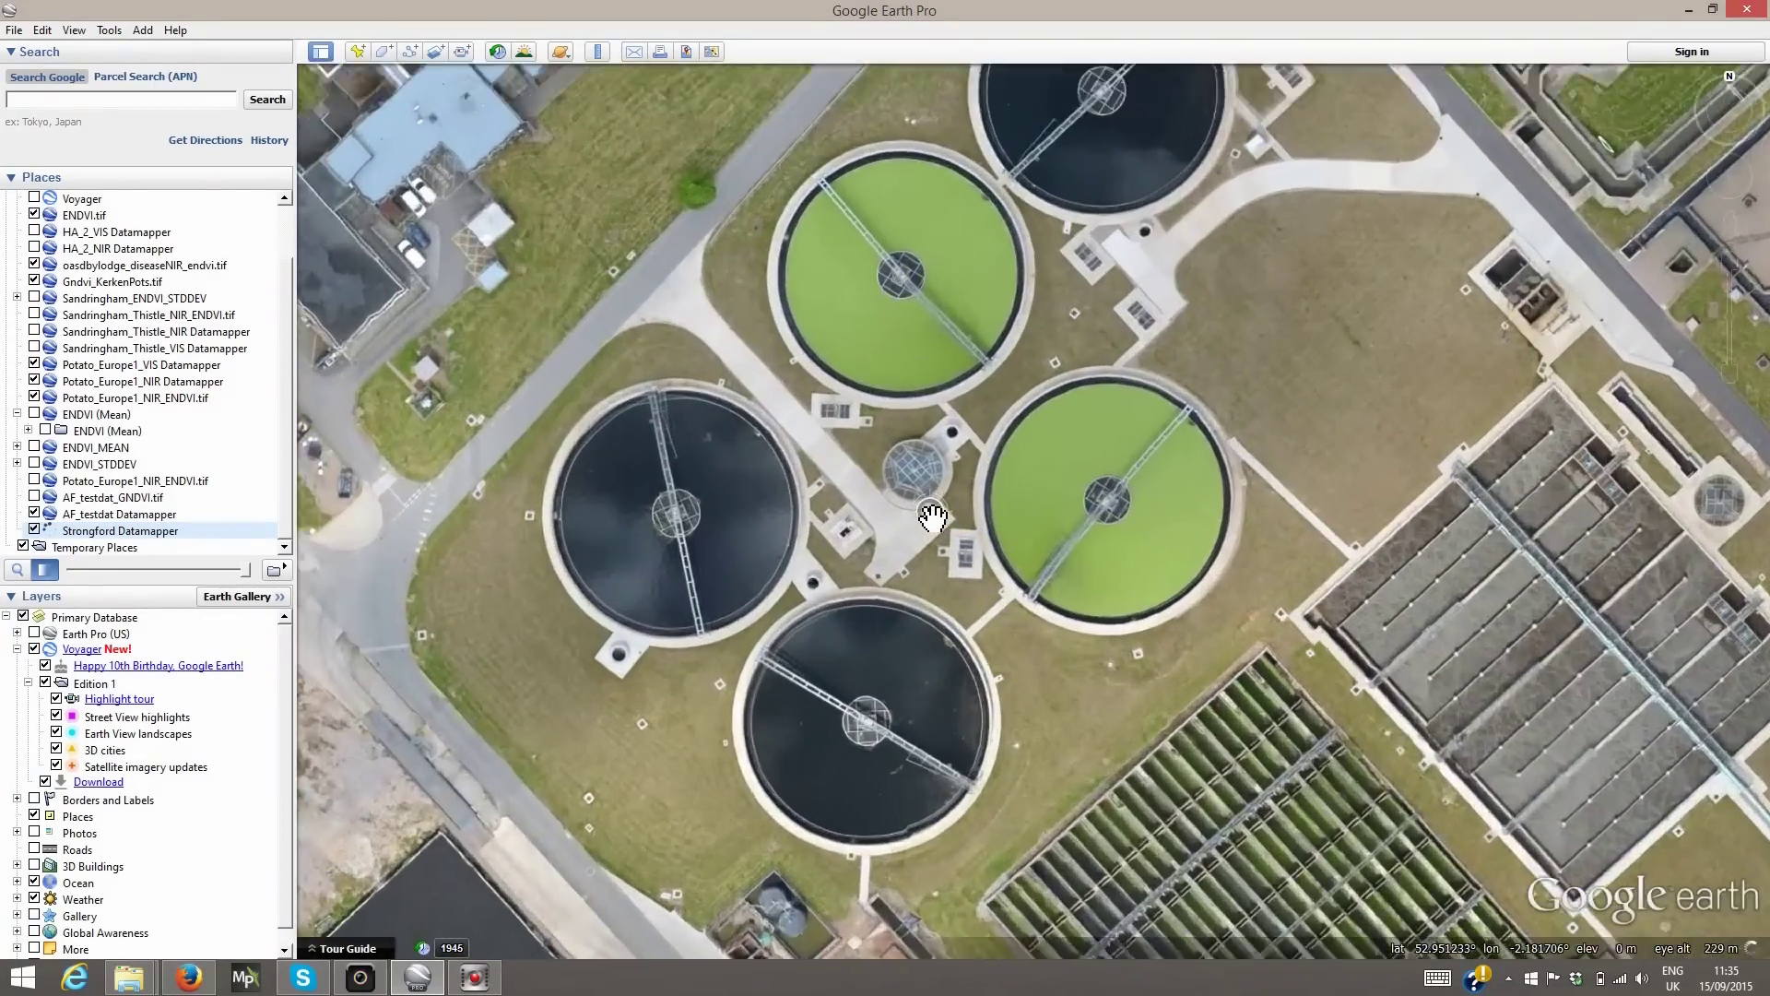
pyautogui.scroll(1, 935, 518)
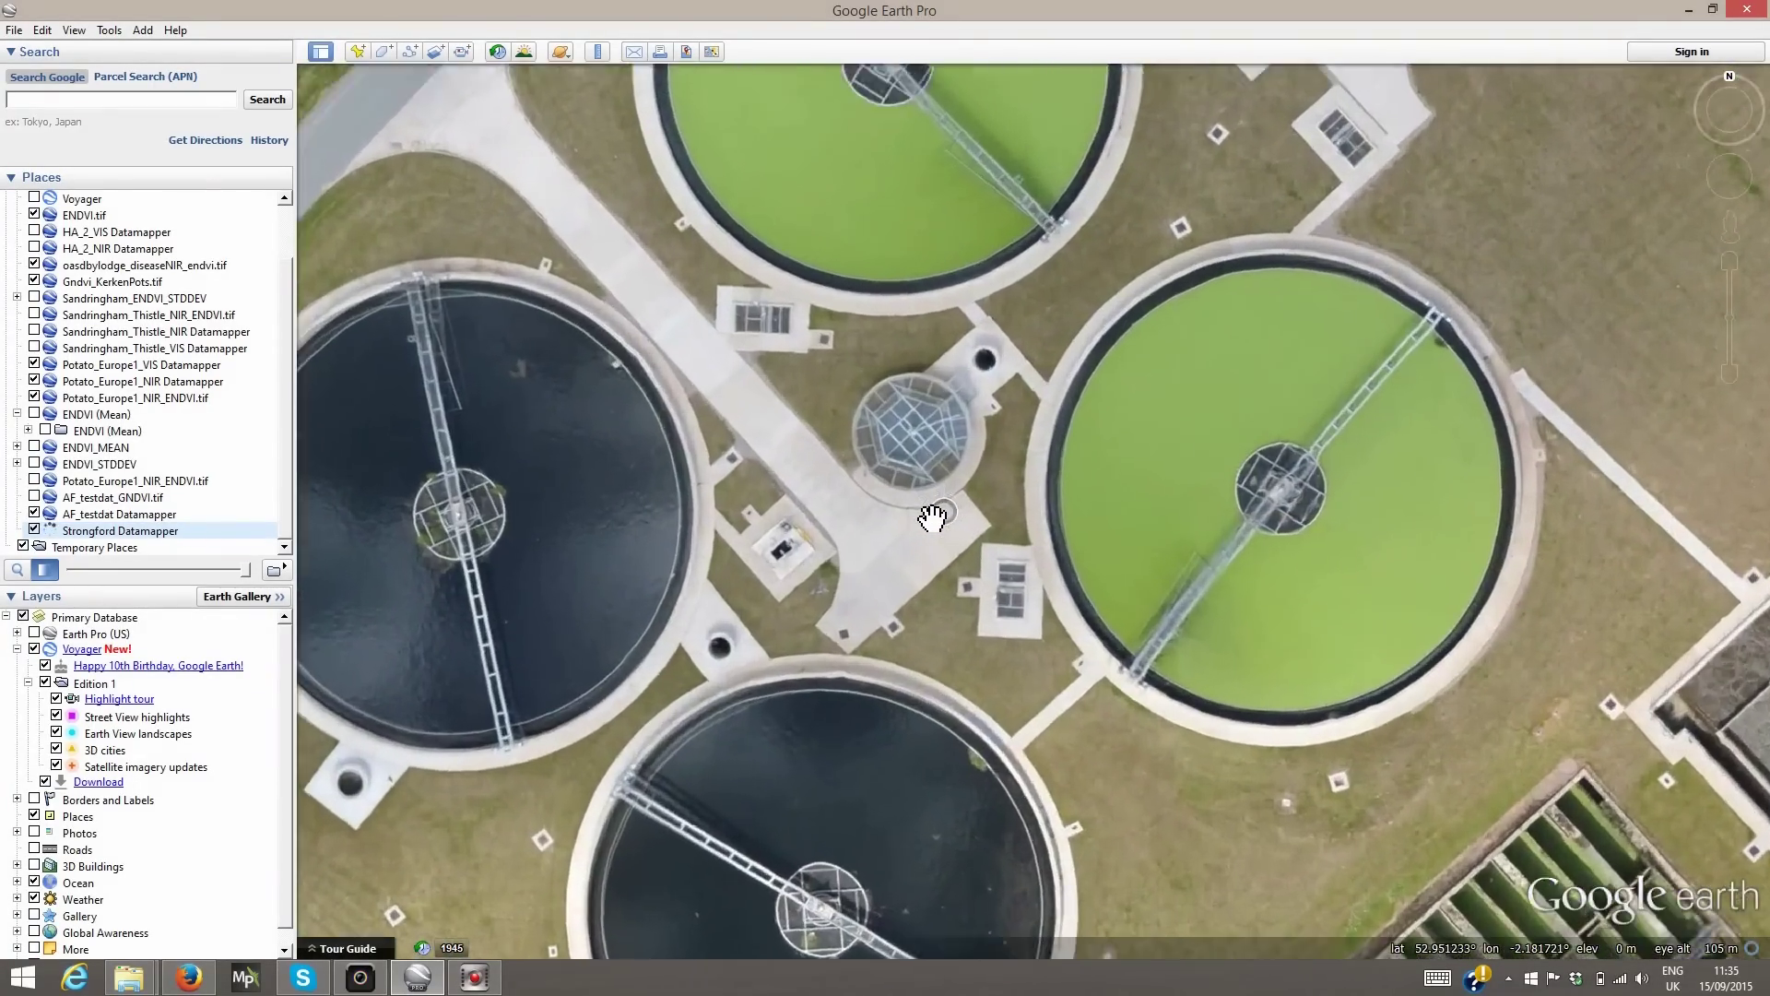